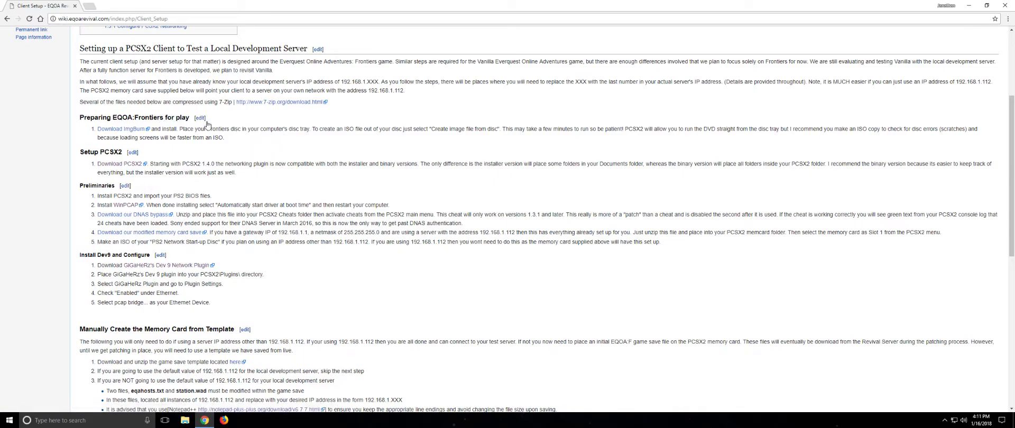
right_click(127, 130)
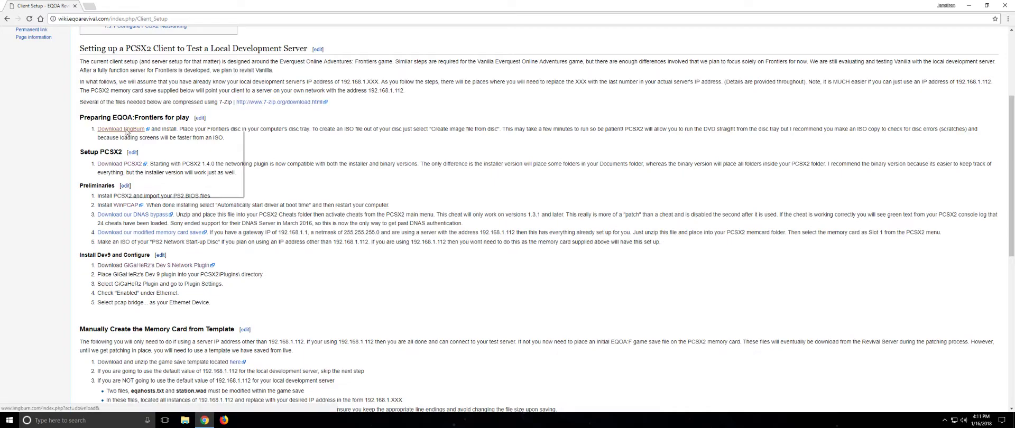
click(142, 137)
click(114, 6)
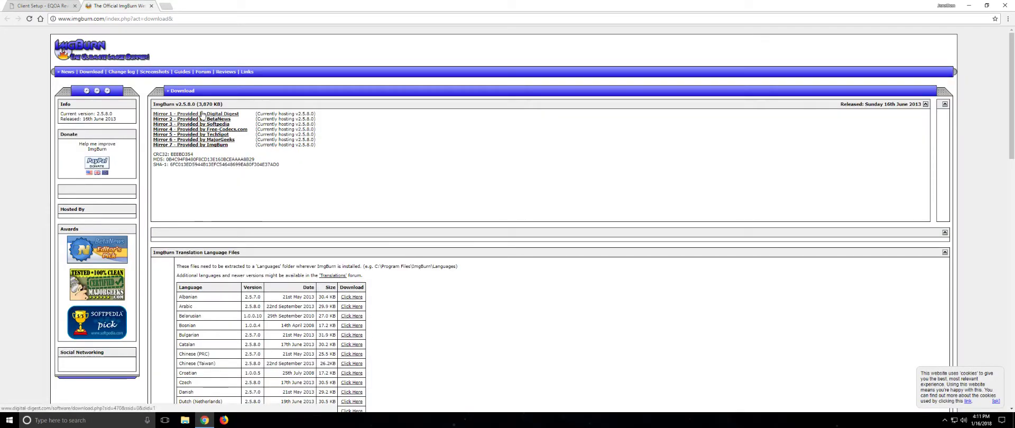
click(151, 7)
click(9, 420)
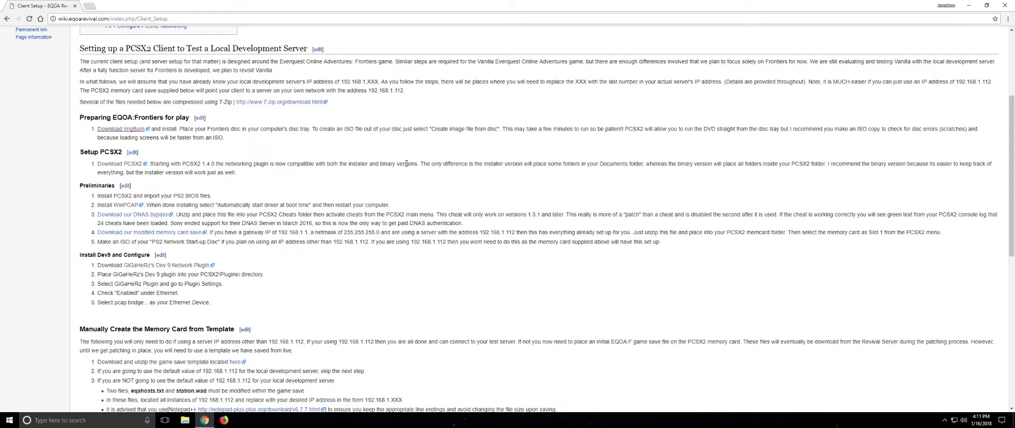
Step: From the Windows downloads page in a new tab, download the PCSX2 1.4.0 Windows Binary, pcsx2-1.4.0-binaries.7z
right_click(130, 165)
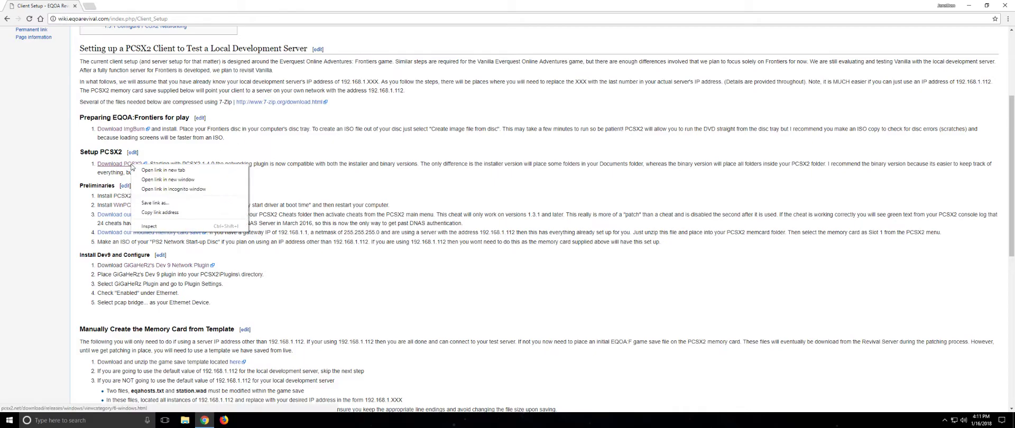
click(154, 170)
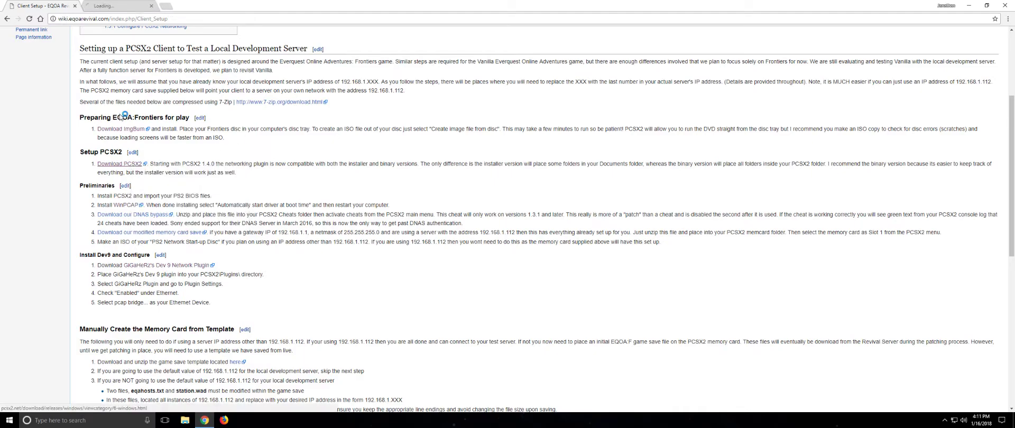
click(125, 6)
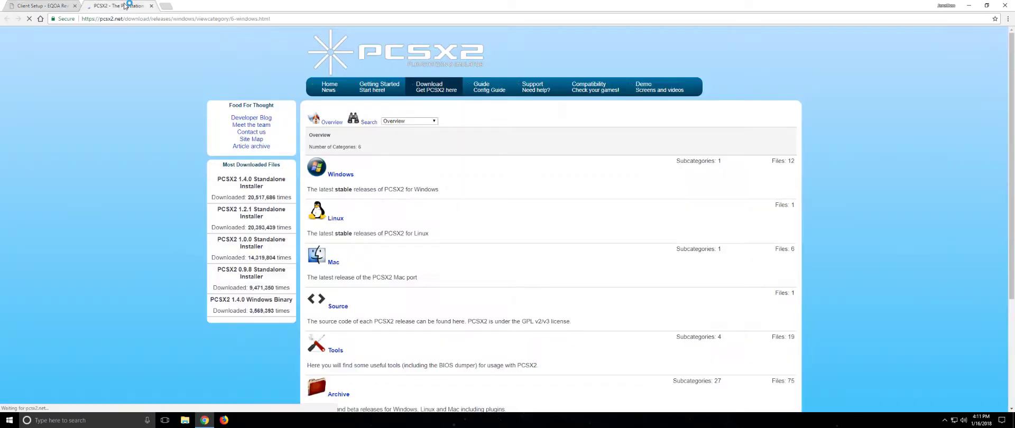
click(344, 177)
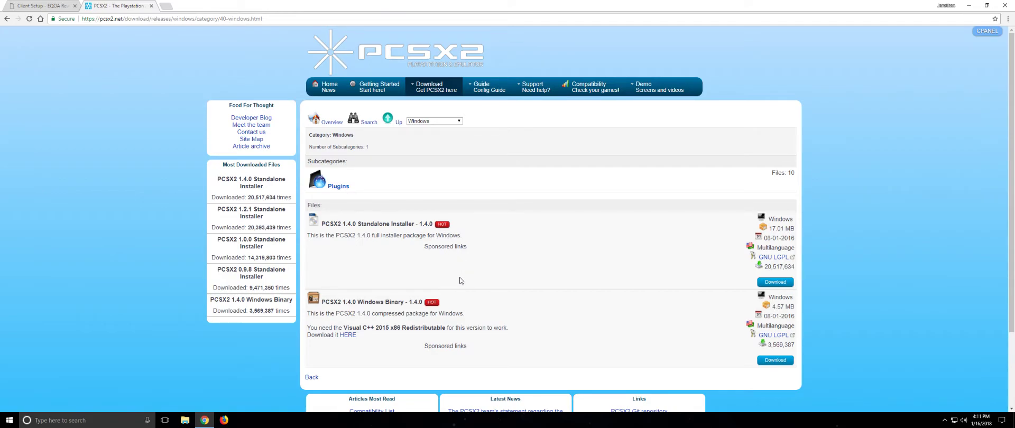
scroll(461, 281, down, 1)
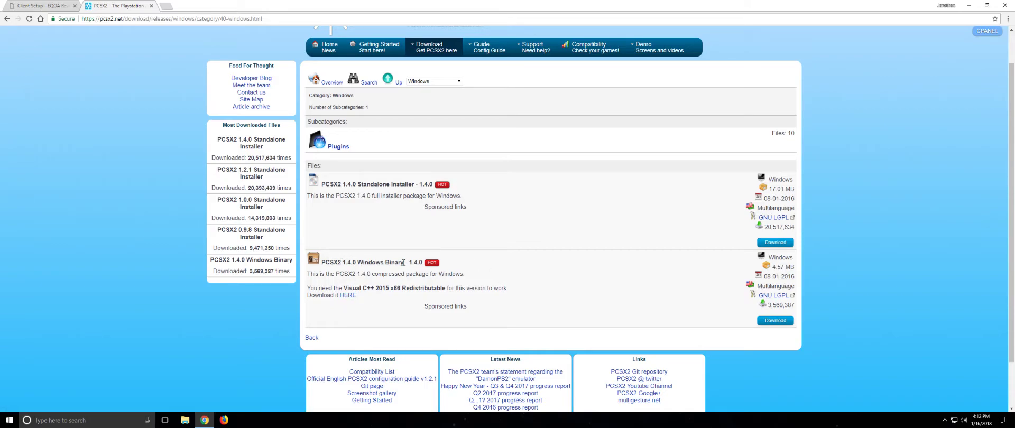
click(783, 321)
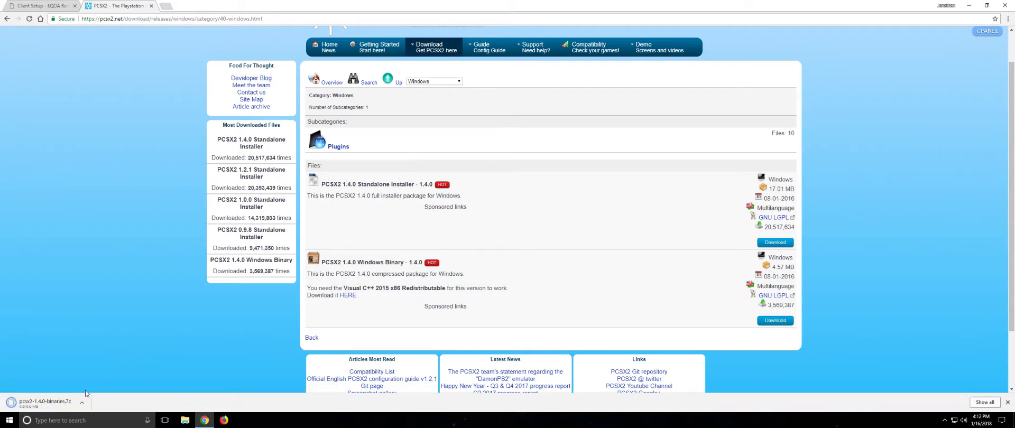
click(83, 404)
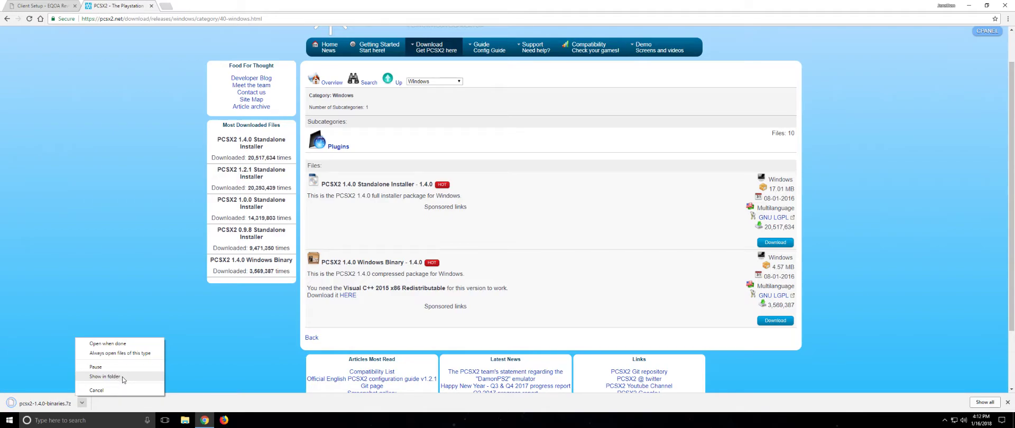
Step: Extract pcsx2-1.4.0-binaries.7z with 7-Zip into a pcsx2-1.4.0-binaries folder in Downloads
click(122, 377)
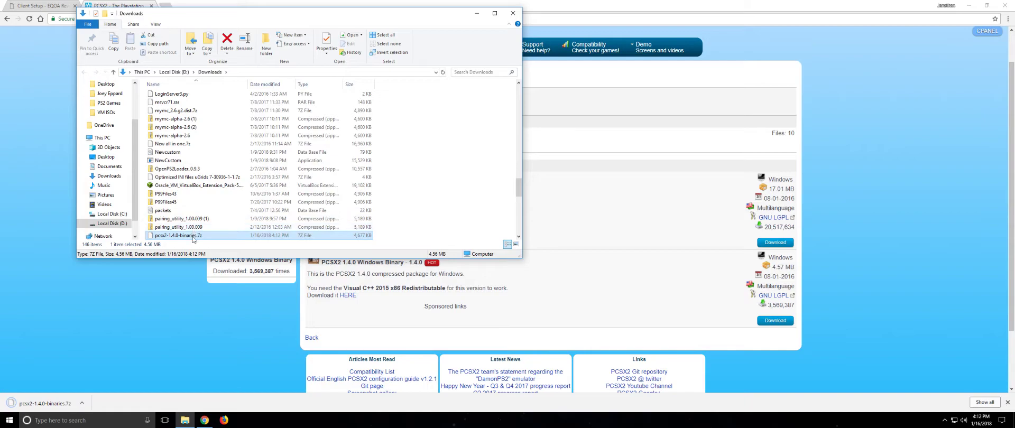
right_click(194, 236)
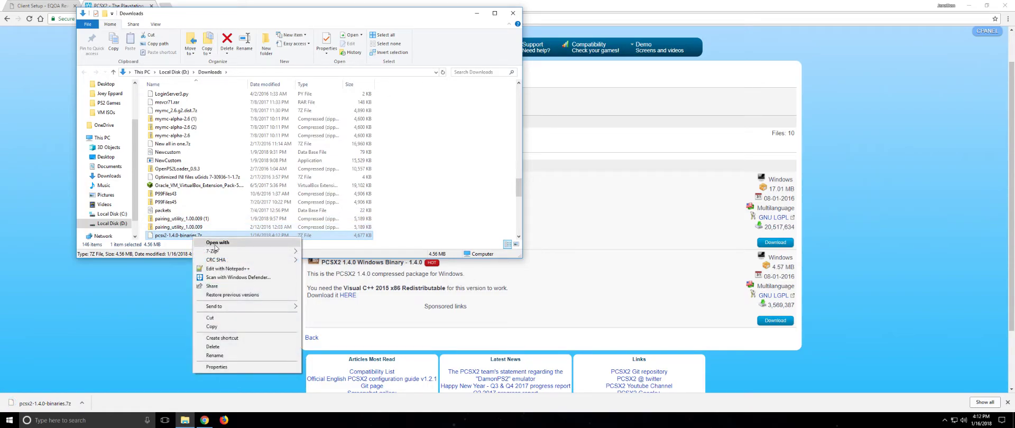
mouse_move(222, 252)
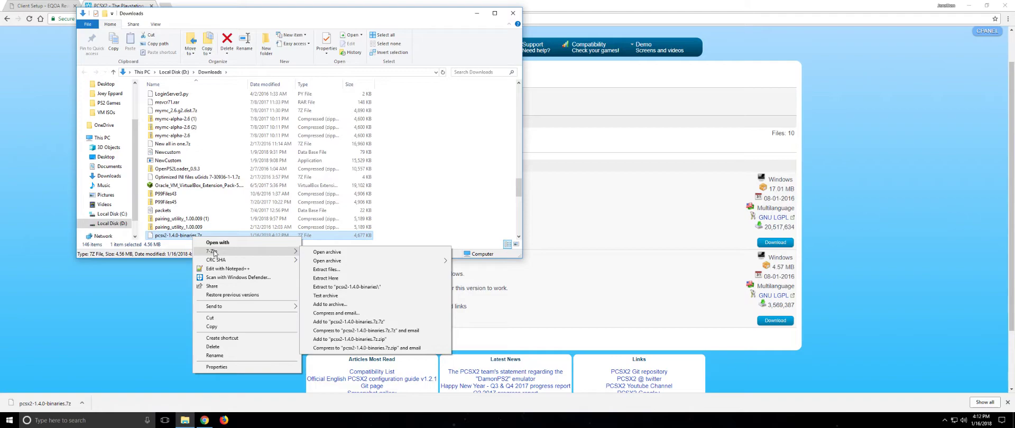
click(352, 286)
scroll(359, 187, up, 14)
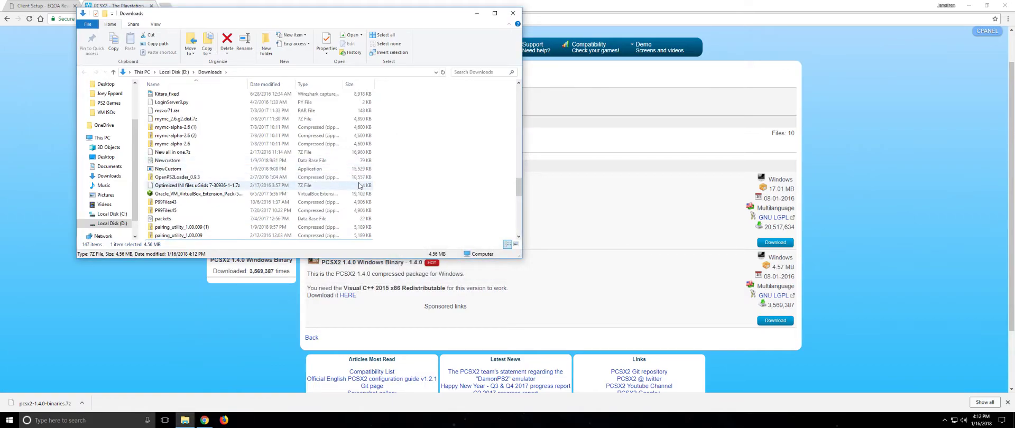
scroll(359, 188, up, 9)
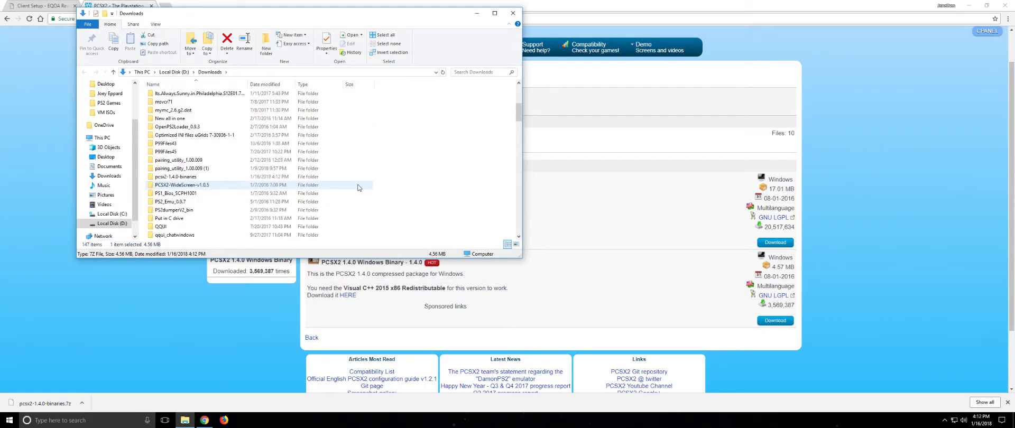
Step: Rename the extracted folder from pcsx2-1.4.0-binaries to pcsx2-1.4.0
click(196, 178)
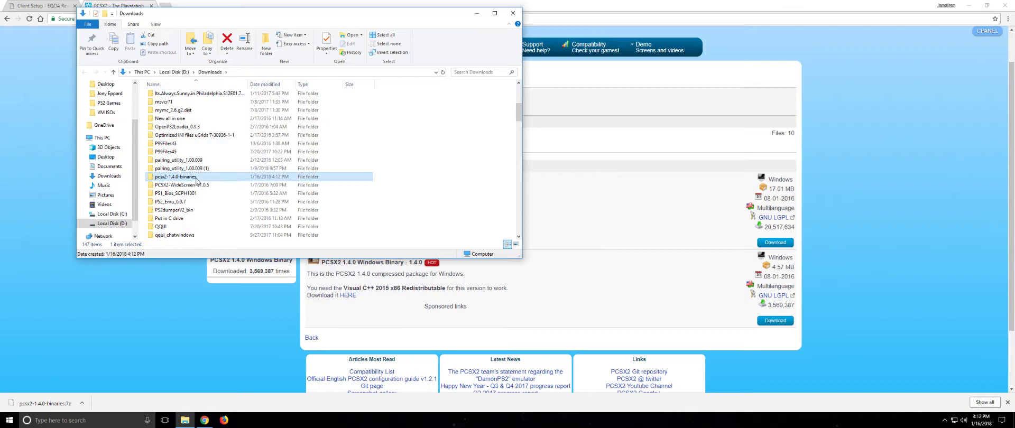
click(200, 178)
click(203, 177)
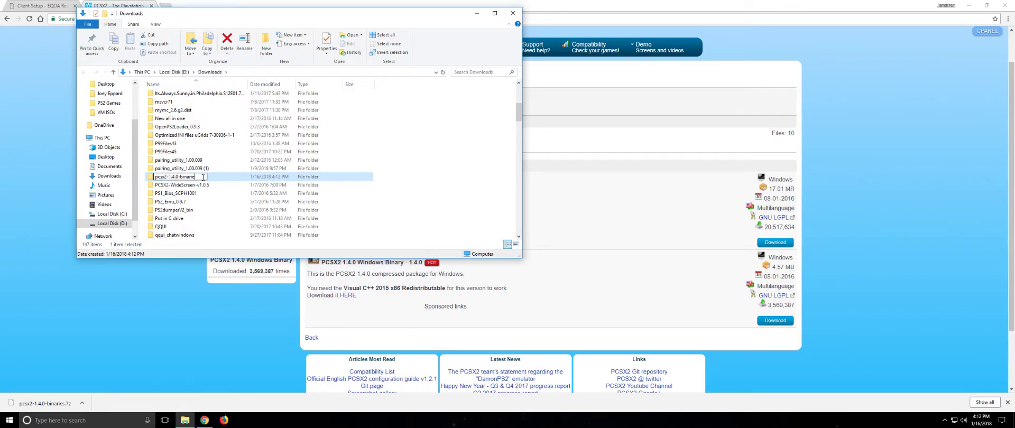
key(BackSpace)
key(BackSpace)
key(BackSpace)
key(BackSpace)
key(BackSpace)
key(BackSpace)
key(BackSpace)
key(BackSpace)
key(Return)
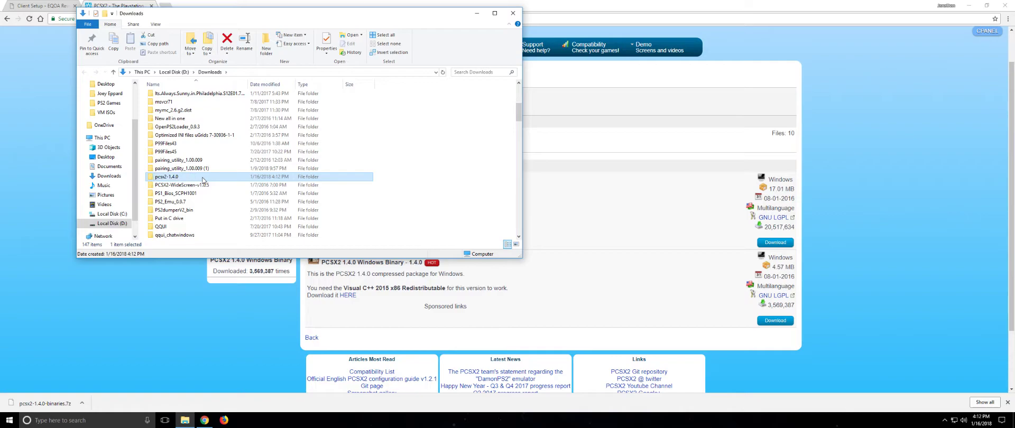
Step: Cut the pcsx2-1.4.0 folder and paste it into D:\Program Files
right_click(178, 179)
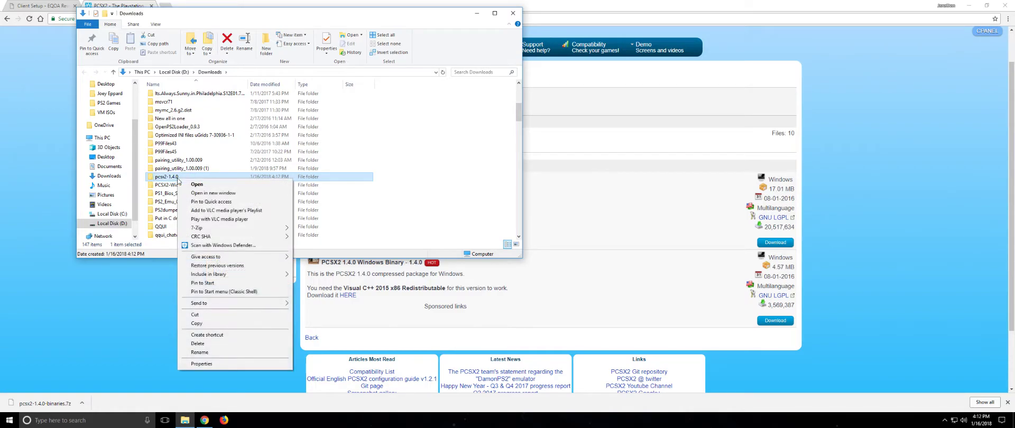
click(196, 315)
click(115, 224)
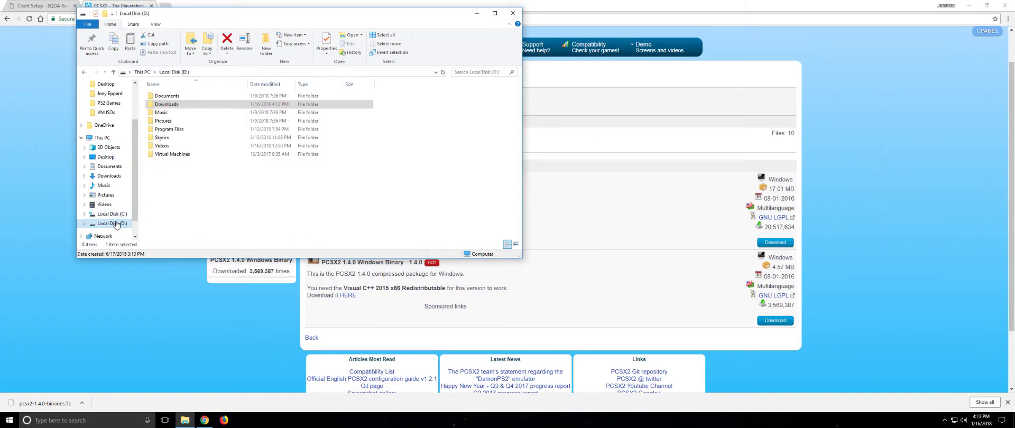
double_click(170, 131)
right_click(170, 154)
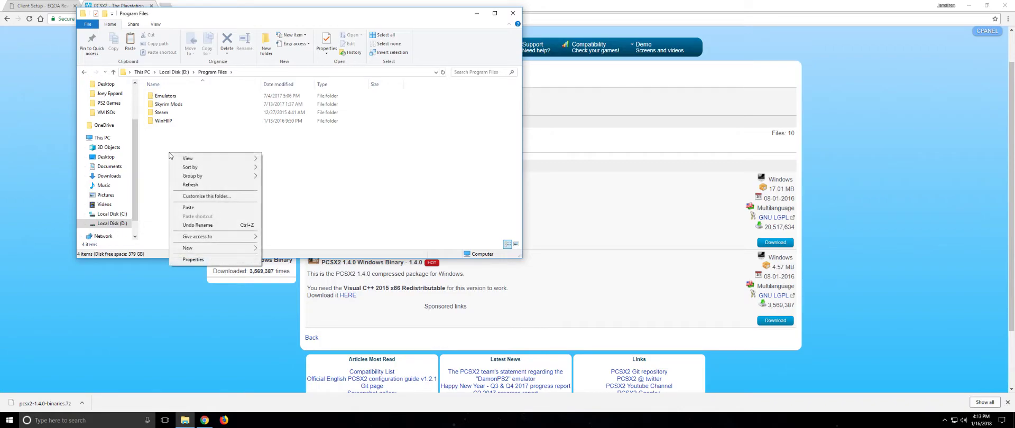
click(201, 208)
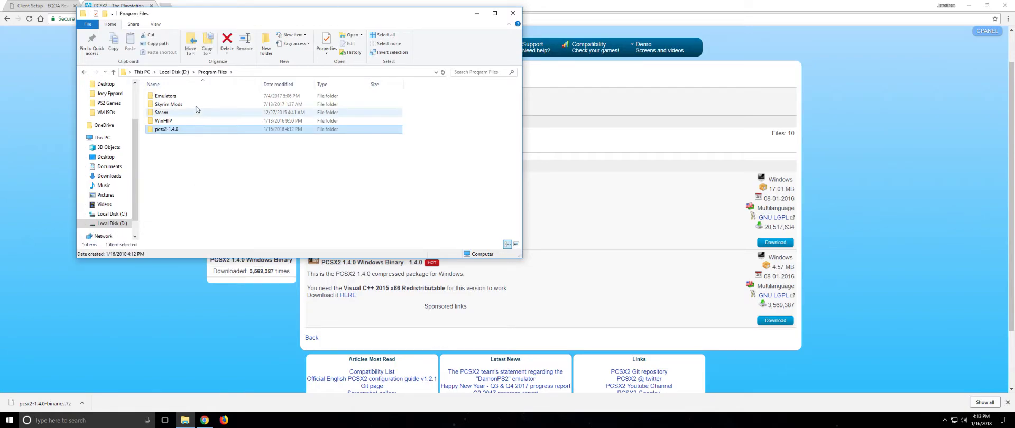
Step: Open pcsx2-1.4.0 and its inner PCSX2 1.4.0 folder in Program Files
double_click(169, 97)
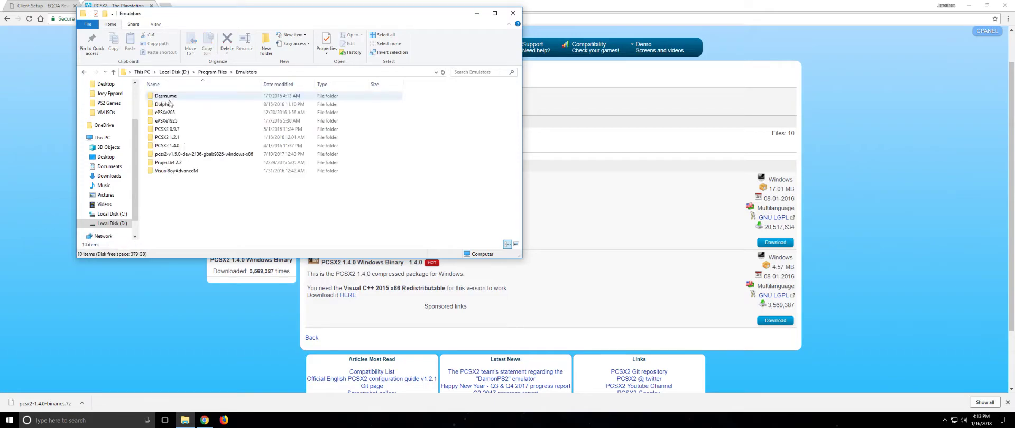
click(84, 72)
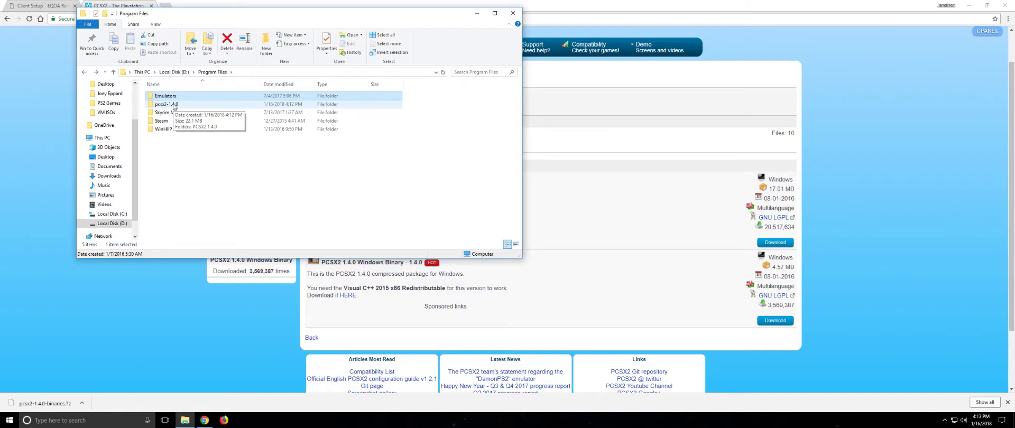
double_click(169, 105)
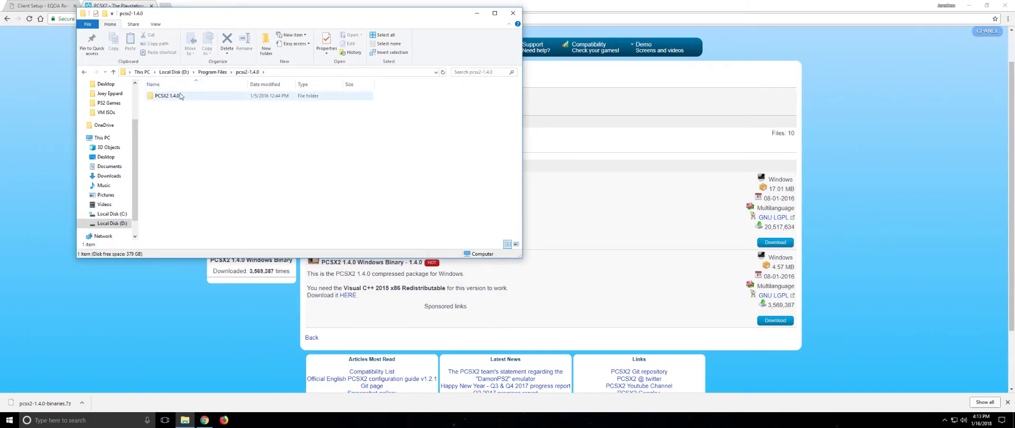
double_click(180, 96)
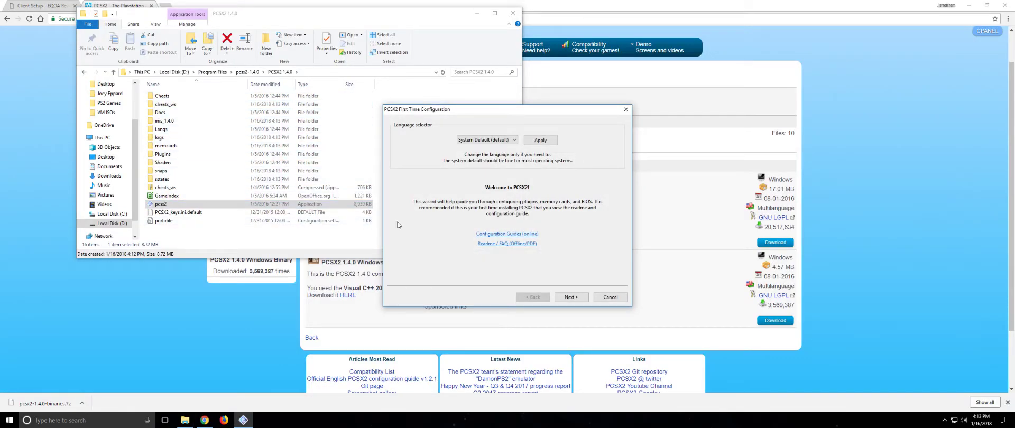
Step: Set the wizard language to English (U.S.) and continue to the plugin page
click(514, 140)
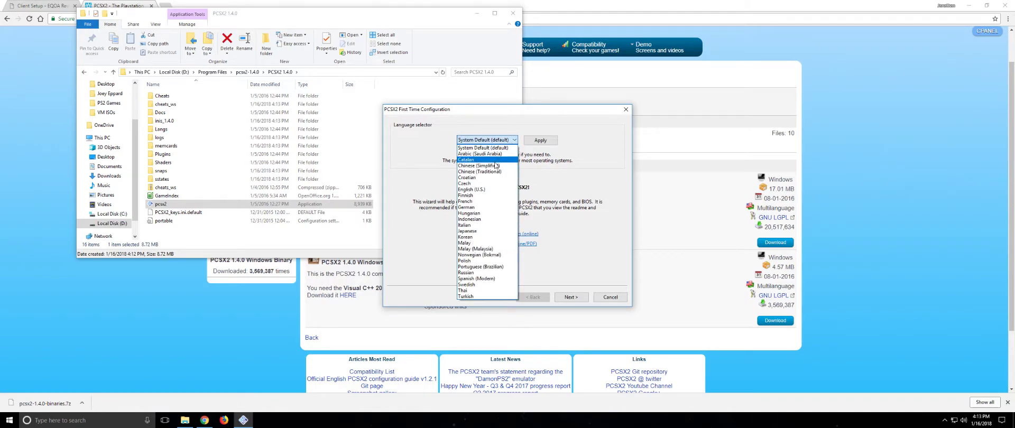
click(485, 189)
click(490, 140)
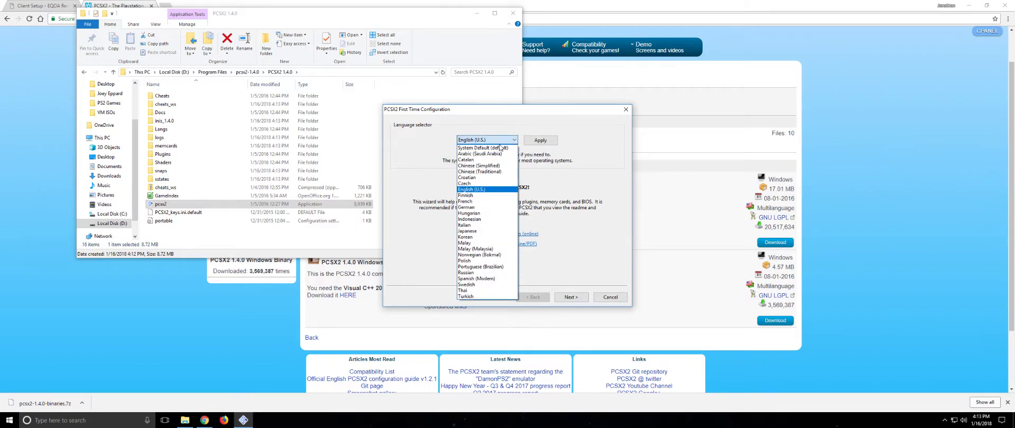
click(479, 190)
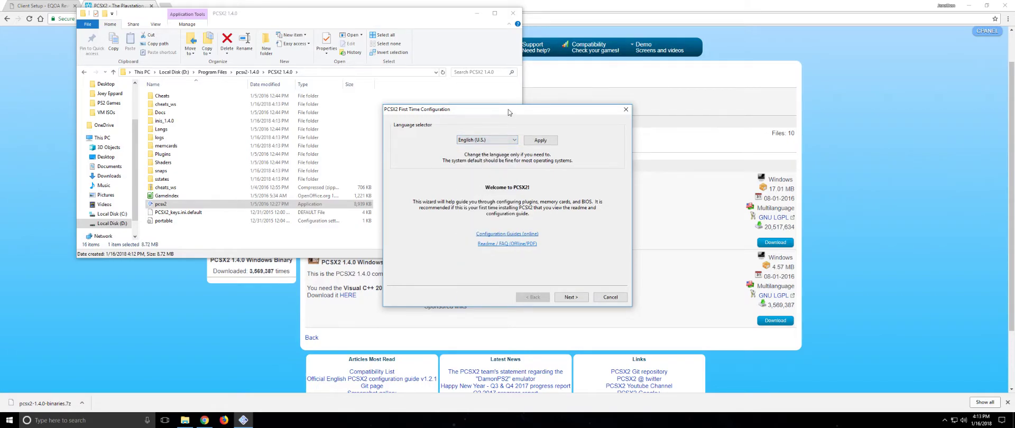
click(571, 297)
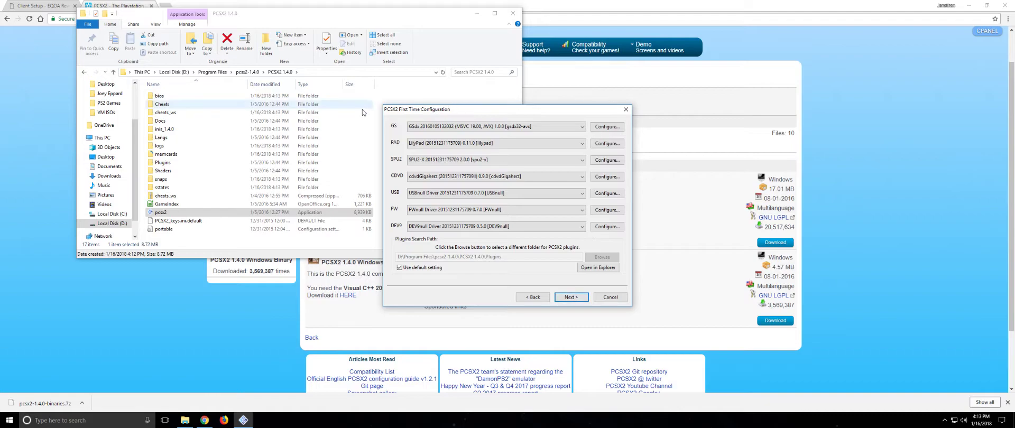
Step: Accept the default plugins and go on to the 'Select a BIOS rom' page
click(566, 298)
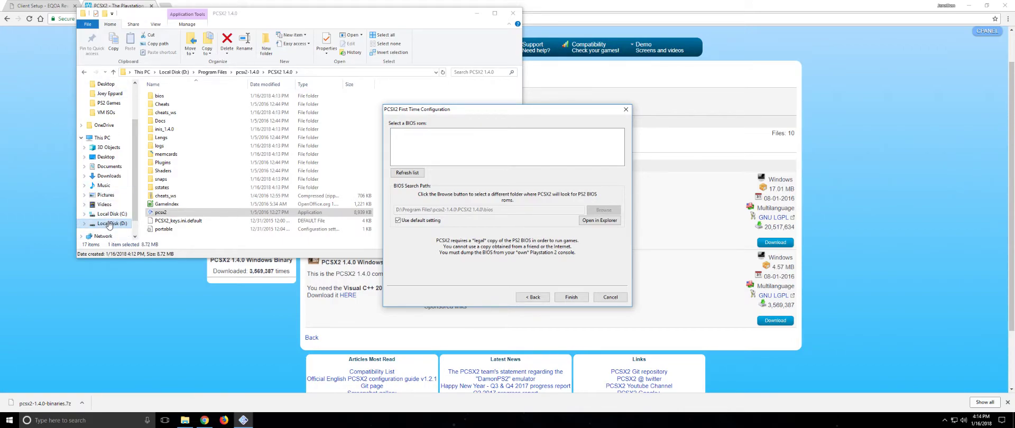
Step: Copy all seven BIOS files from the pcsx2 1.5.0 dev build's bios folder under D:\Program Files\Emulators
right_click(109, 225)
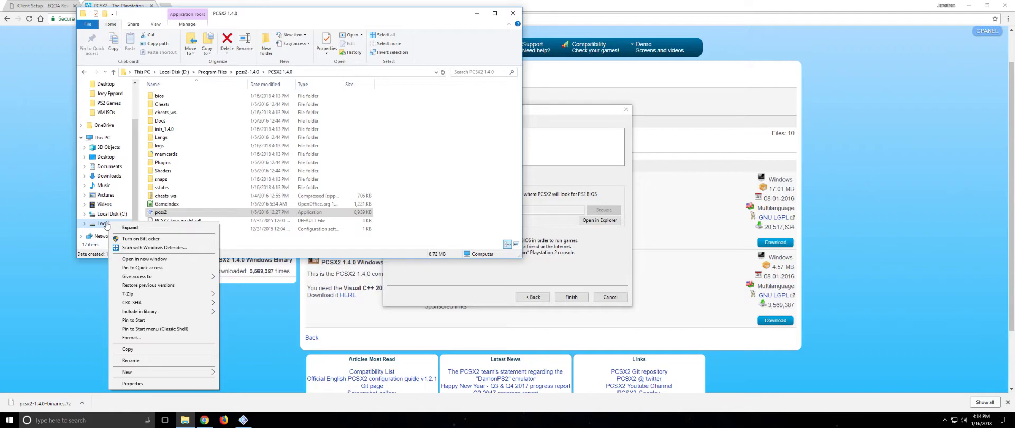
click(106, 224)
click(178, 131)
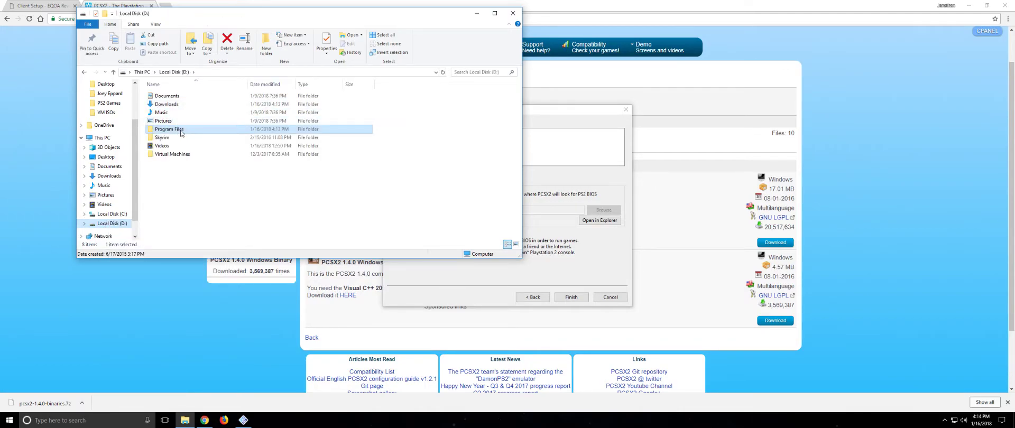
double_click(180, 130)
double_click(166, 96)
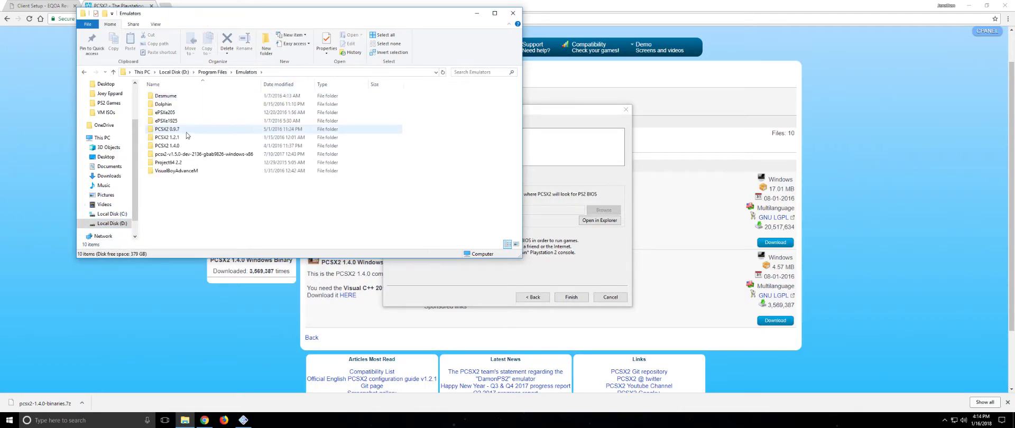
double_click(186, 154)
double_click(191, 96)
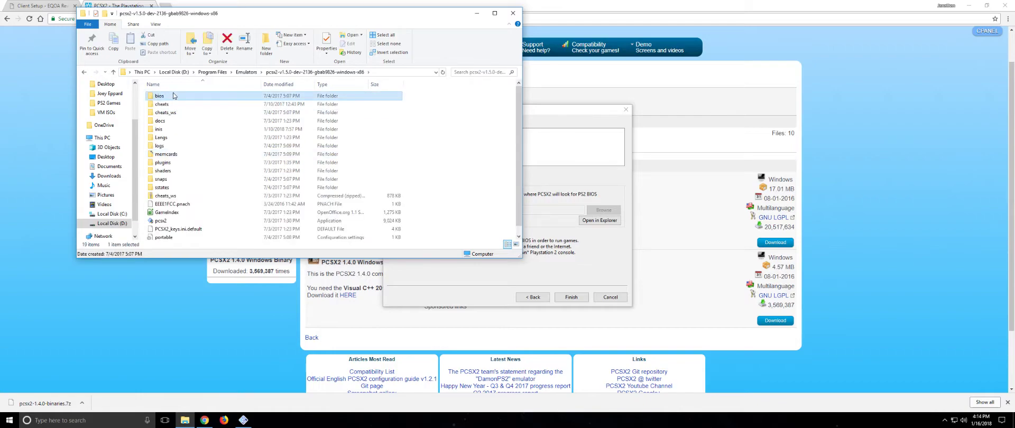
drag(227, 184, 190, 104)
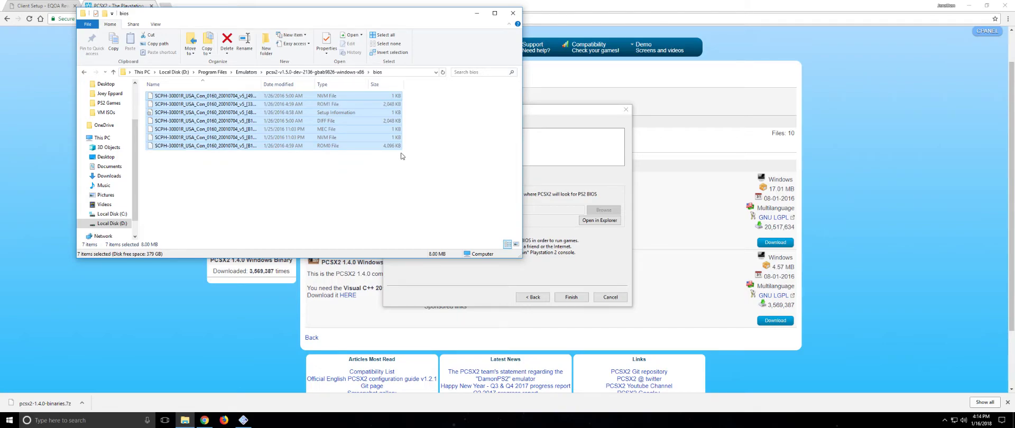
right_click(227, 111)
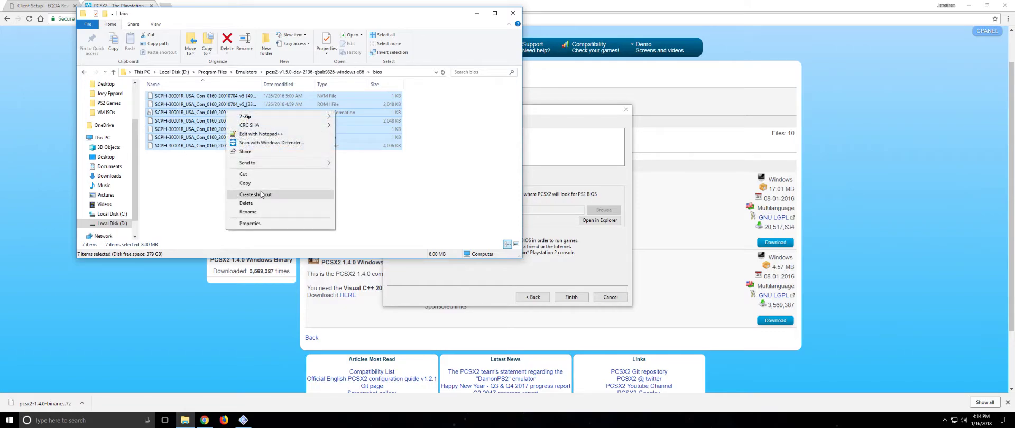
click(245, 183)
Step: Paste the BIOS files into D:\Program Files\pcsx2-1.4.0\PCSX2 1.4.0\bios
click(117, 223)
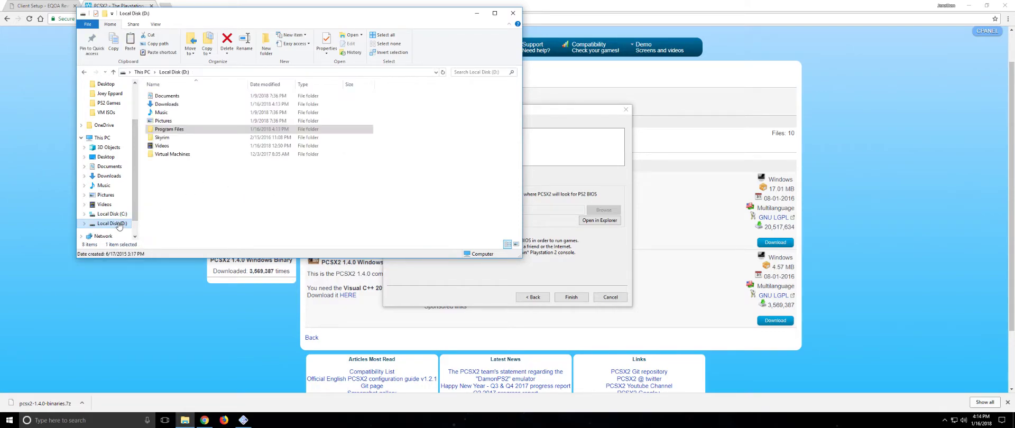
double_click(167, 130)
double_click(175, 108)
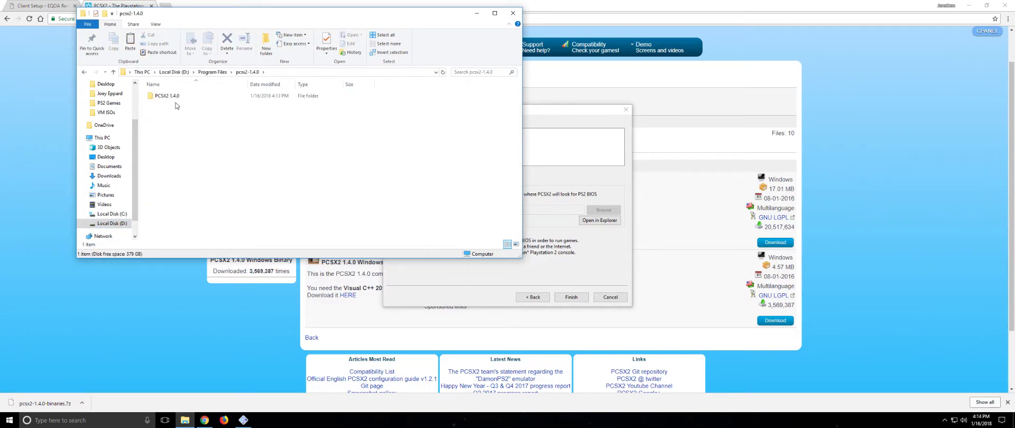
double_click(178, 98)
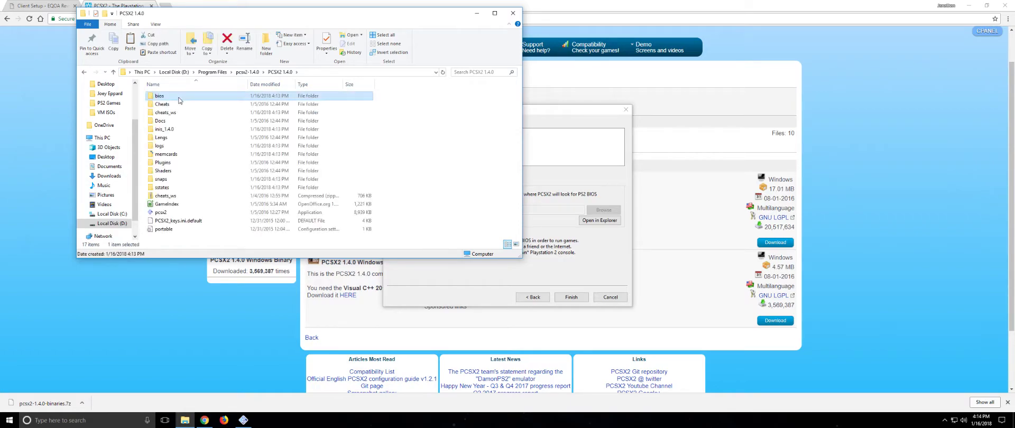
double_click(179, 98)
right_click(178, 115)
click(211, 170)
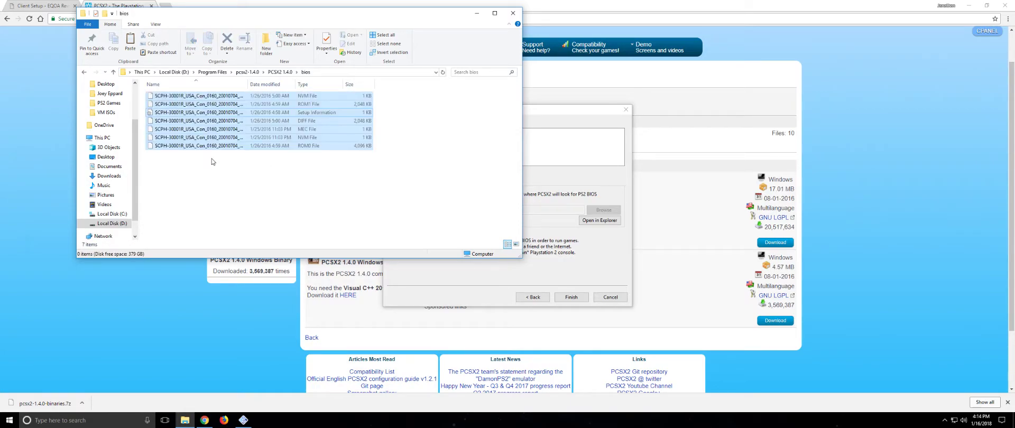
Step: Refresh the BIOS list, pick USA v01.60, finish setup, and move the PCSX2 window right
click(627, 180)
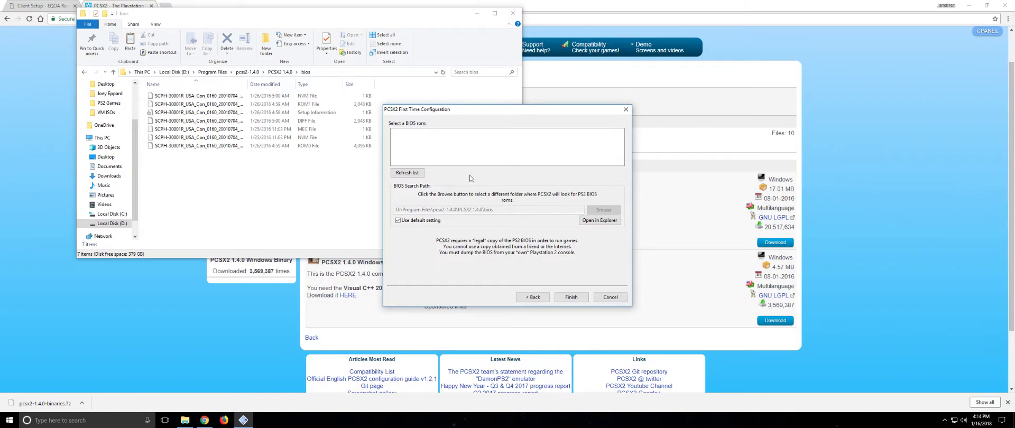
click(423, 172)
click(442, 134)
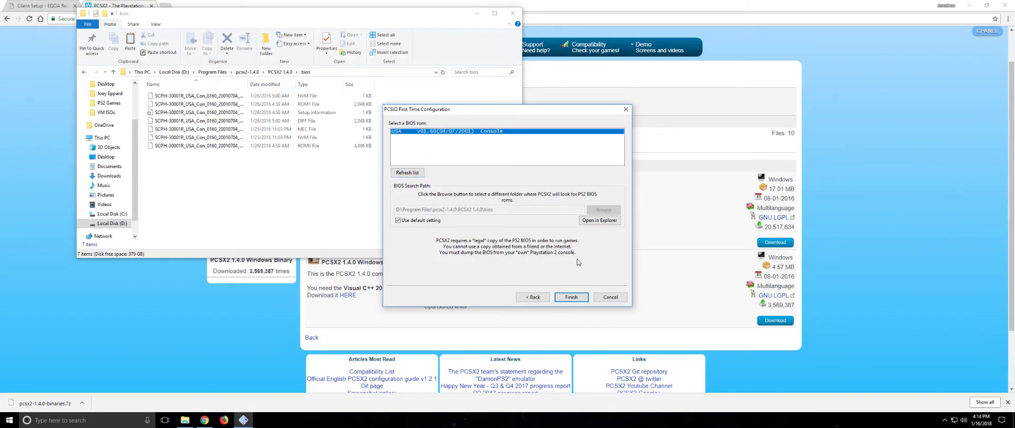
click(571, 298)
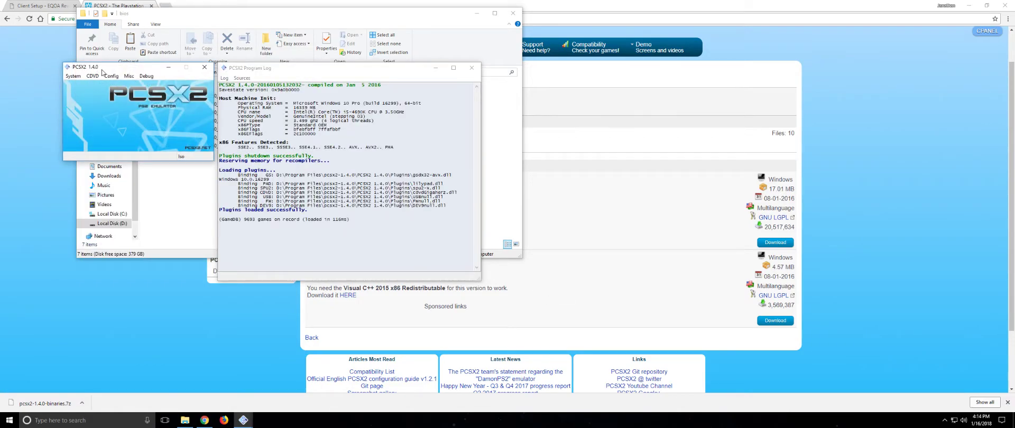
drag(102, 72, 441, 70)
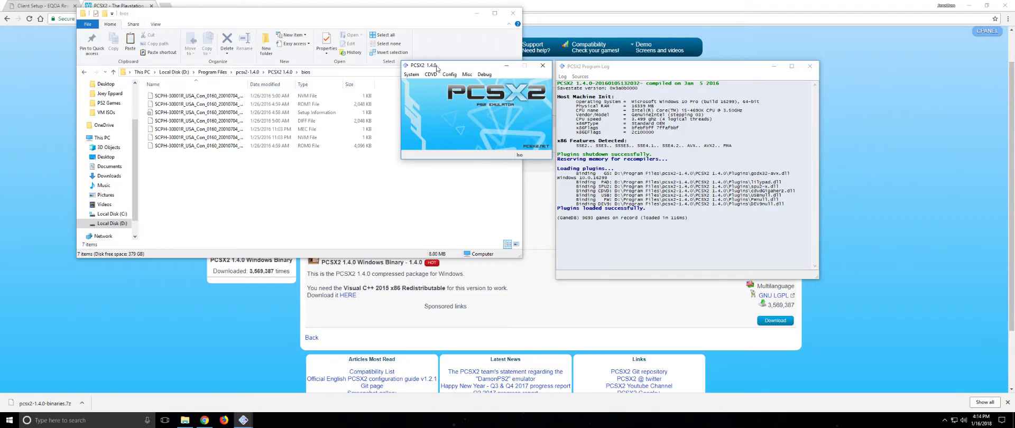
Step: From the PCSX2 Plugins download category, download the DEV9giga-razi 1.4.0 release zip
click(206, 3)
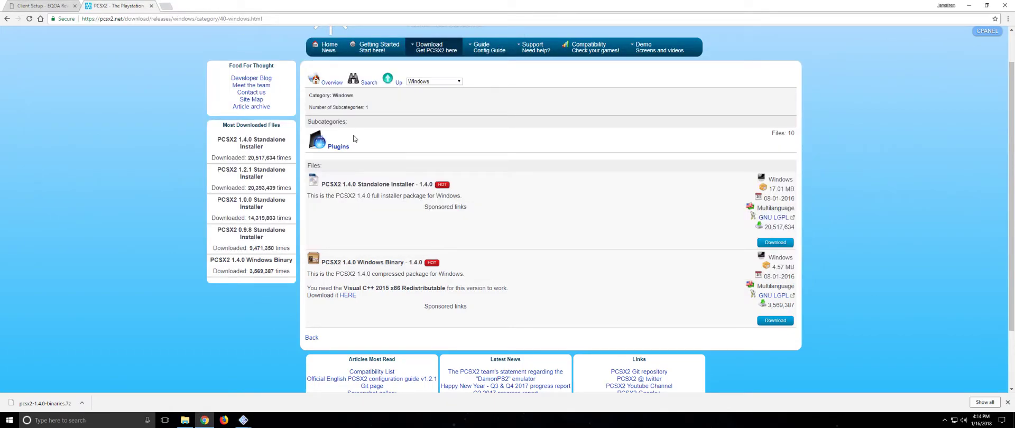
click(338, 147)
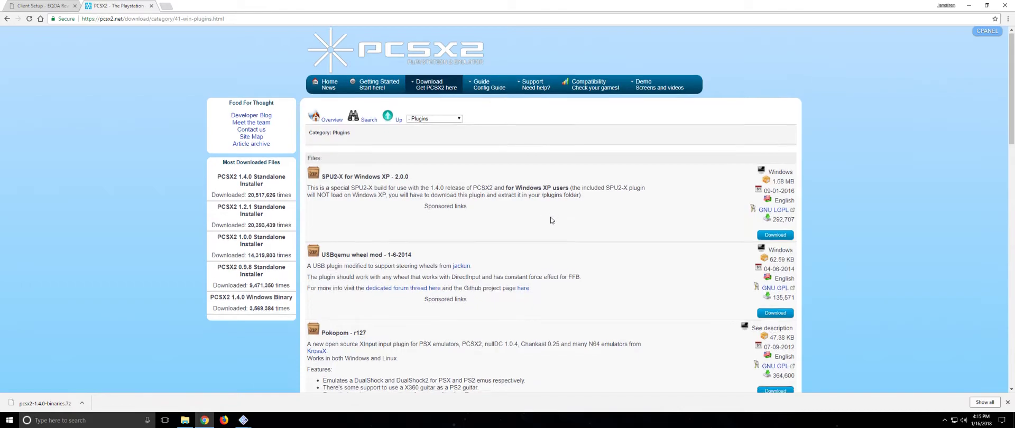
scroll(523, 205, down, 8)
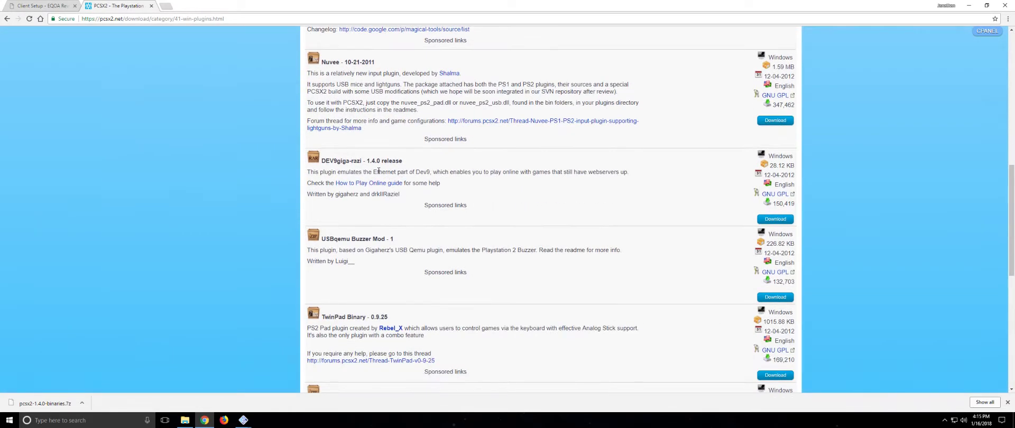
click(775, 220)
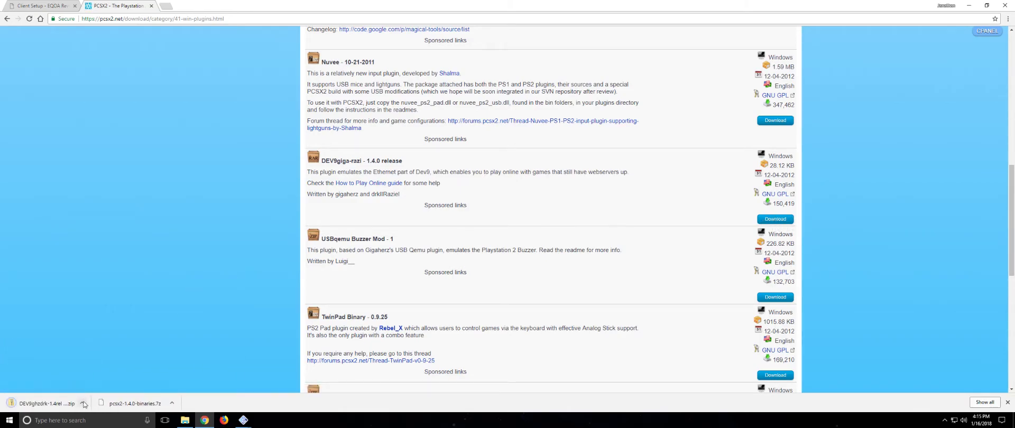
Step: Extract the downloaded DEV9 zip into its own DEV9ghzdrk-1.4rel folder and open it
click(83, 404)
click(106, 378)
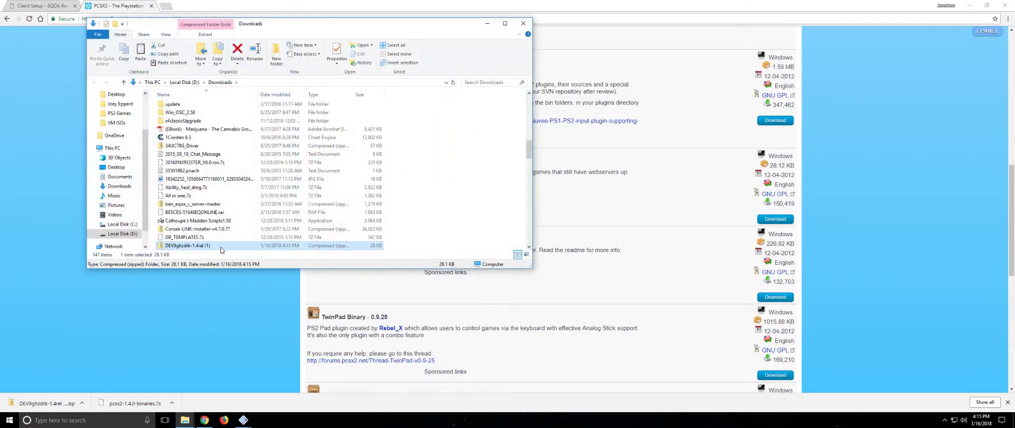
right_click(207, 247)
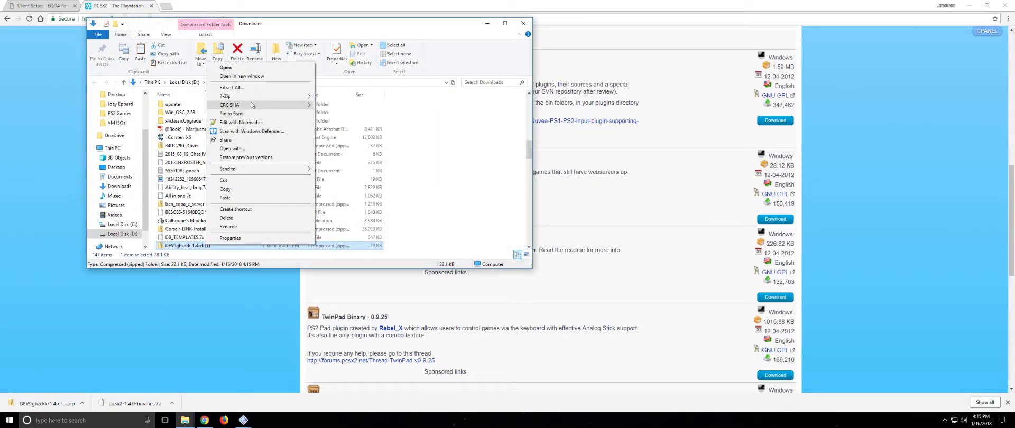
mouse_move(253, 96)
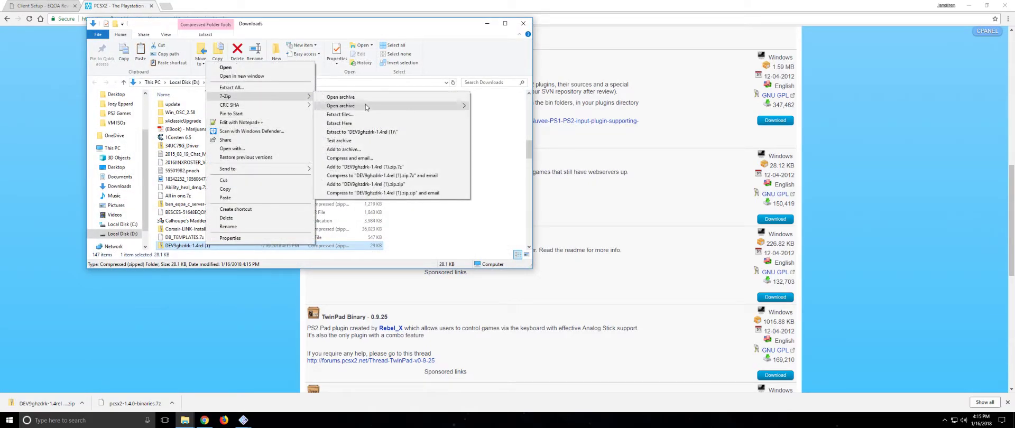
click(374, 131)
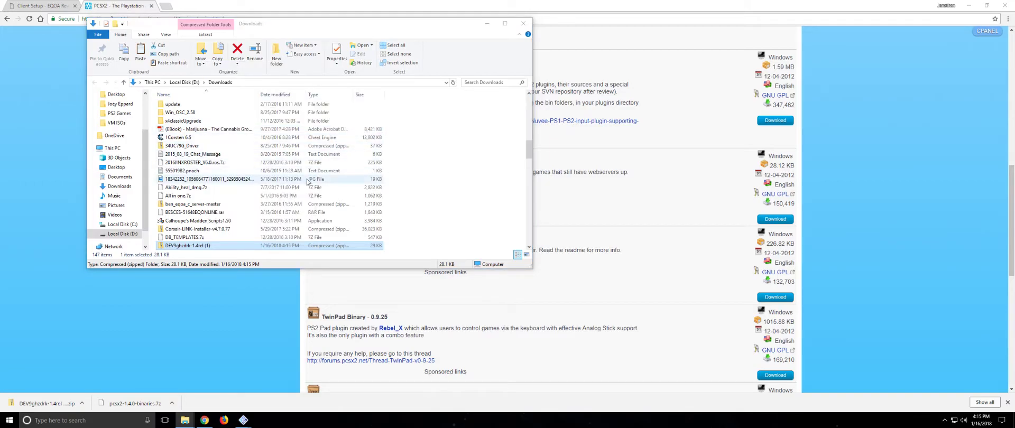
scroll(211, 169, up, 8)
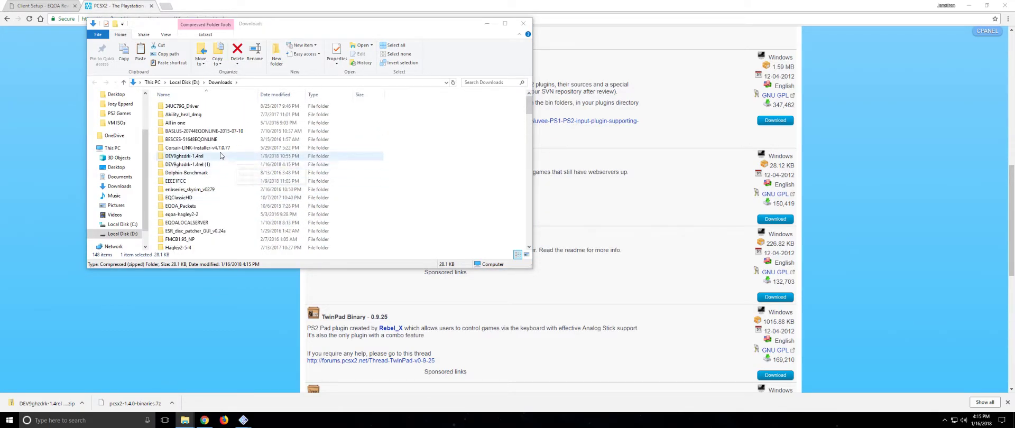
double_click(211, 156)
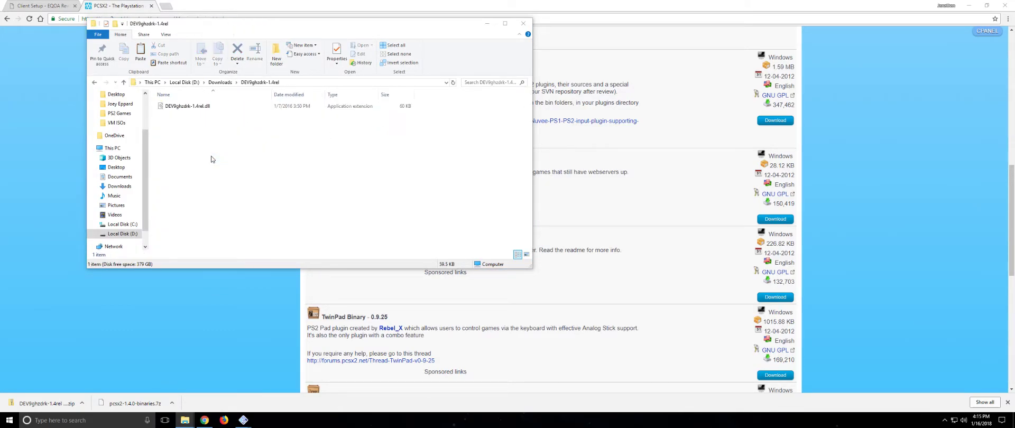
Step: Copy DEV9ghzdrk-1.4rel.dll into D:\Program Files\pcsx2-1.4.0\PCSX2 1.4.0\Plugins
click(204, 108)
right_click(201, 109)
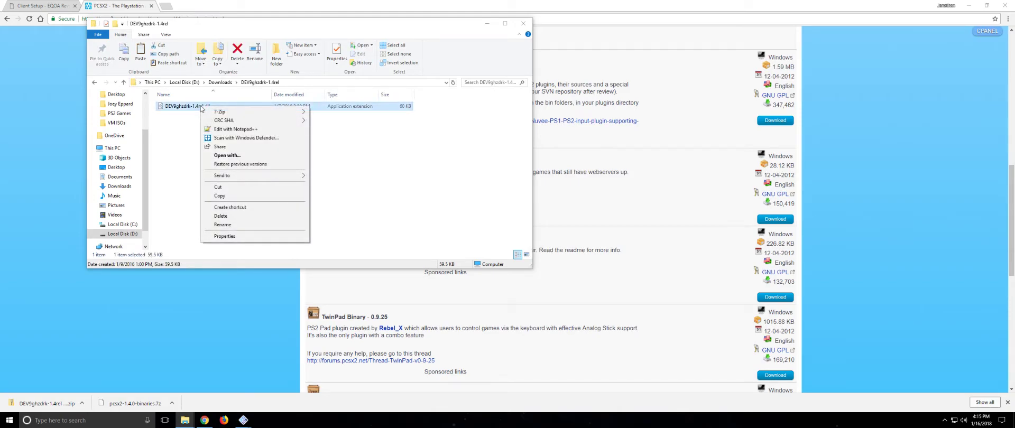
click(220, 197)
click(127, 234)
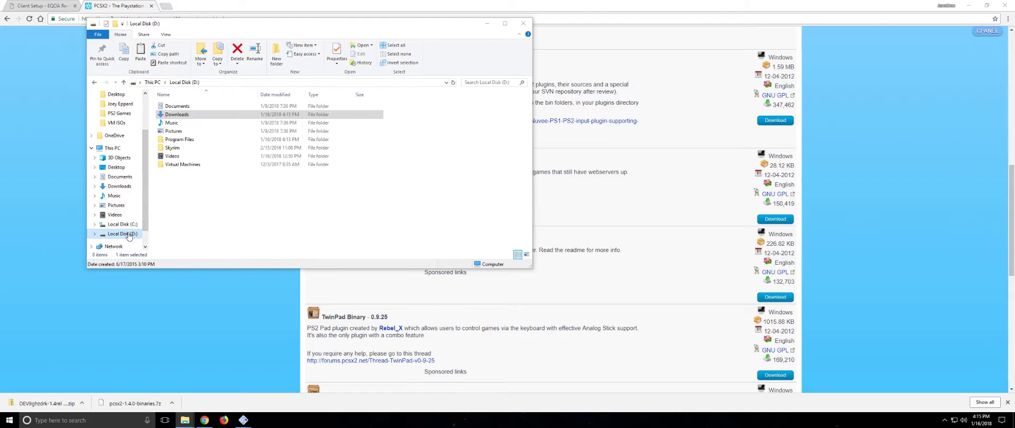
double_click(179, 140)
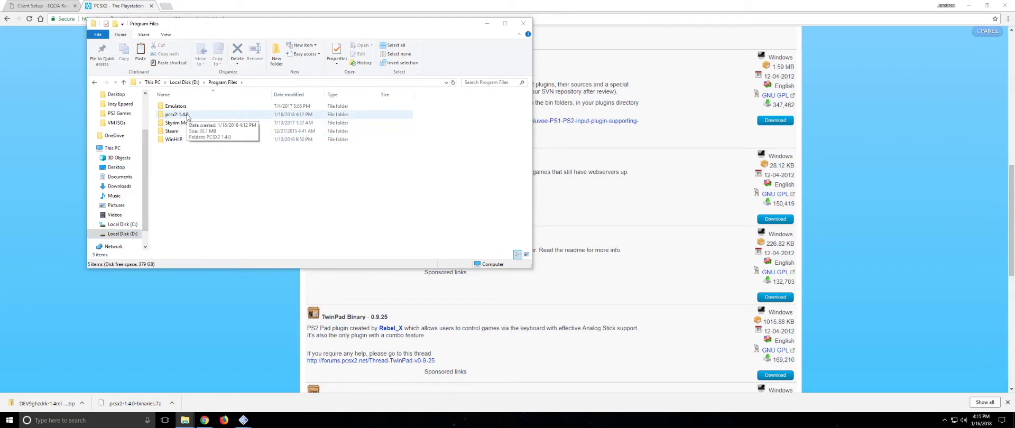
double_click(188, 116)
double_click(188, 108)
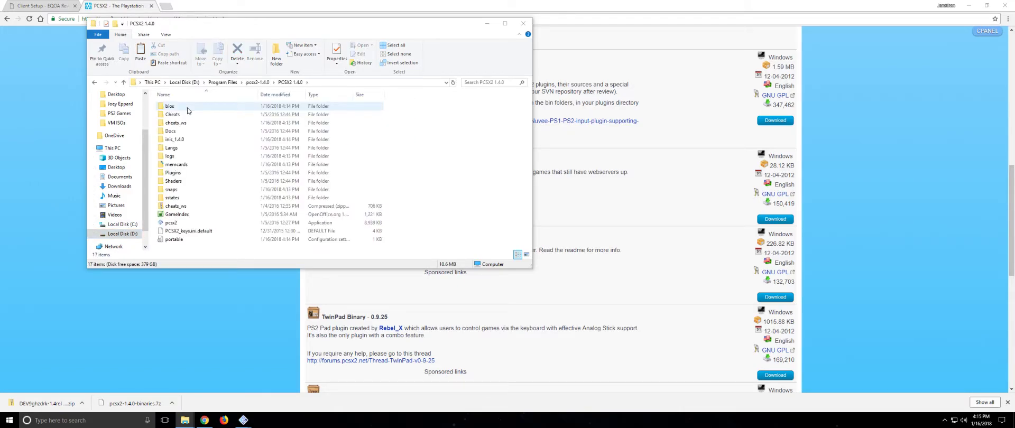
double_click(192, 172)
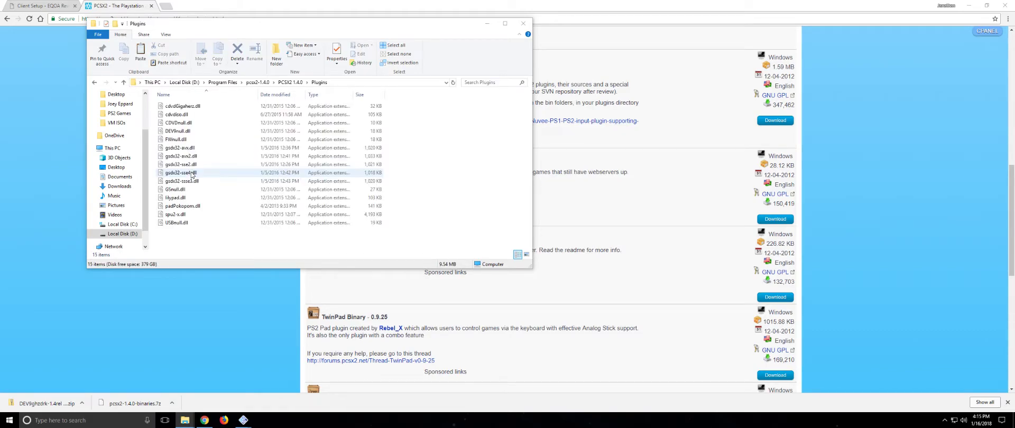
right_click(185, 233)
click(219, 289)
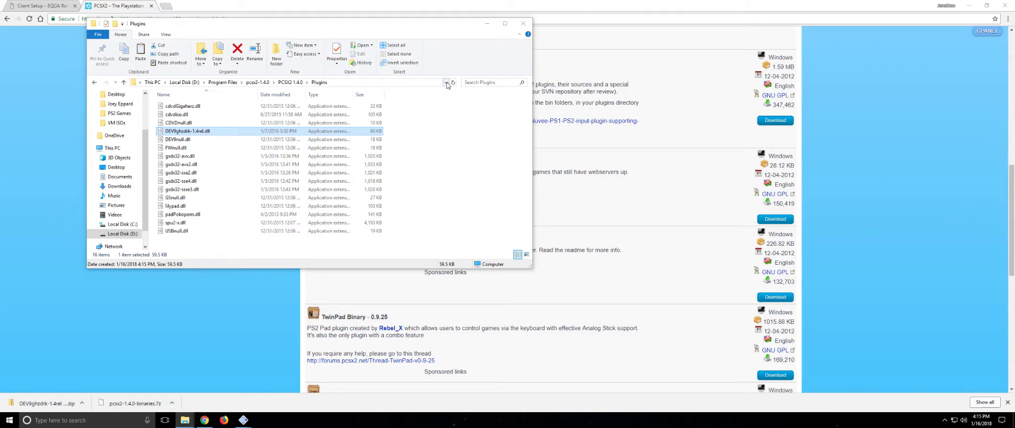
Step: In Plugin/BIOS Selector, set DEV9 to GiGaHeRz's DEV9 Driver, then Apply and OK
click(523, 24)
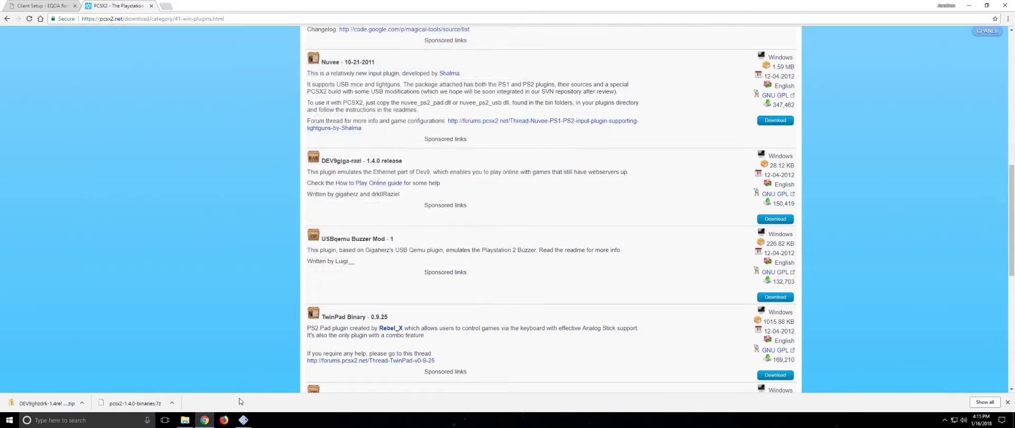
mouse_move(243, 421)
click(263, 399)
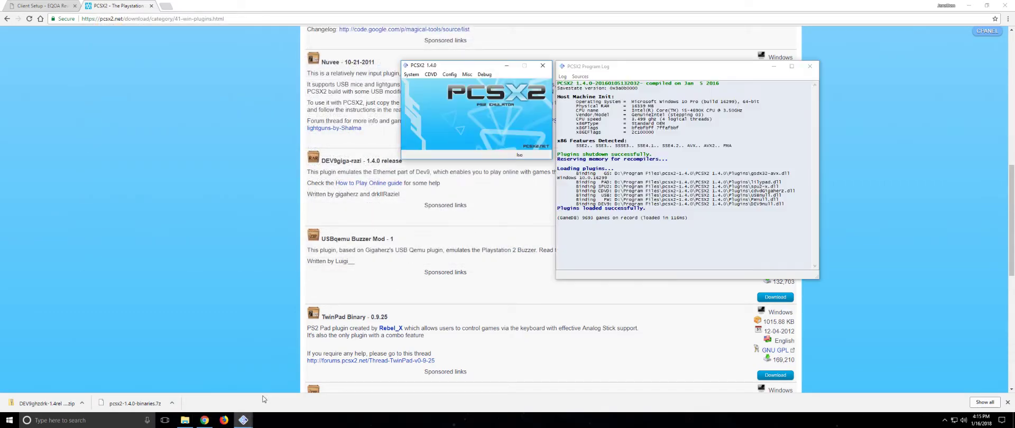
click(450, 75)
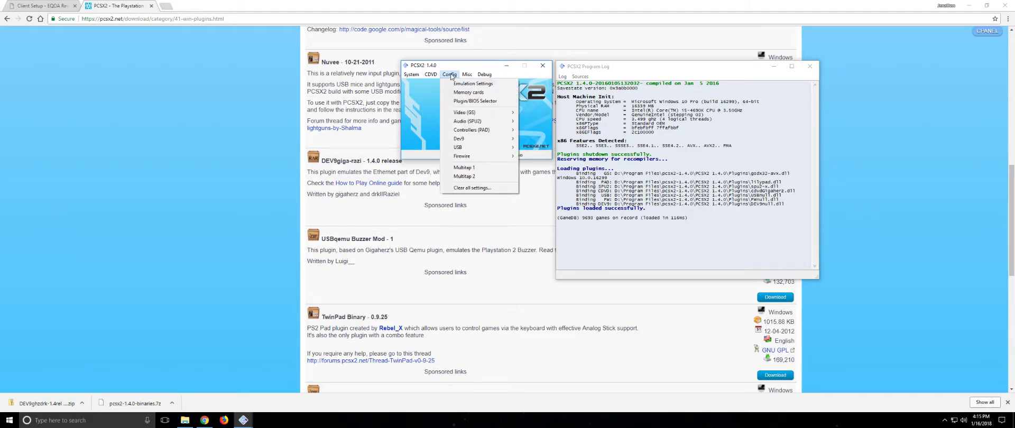
click(470, 101)
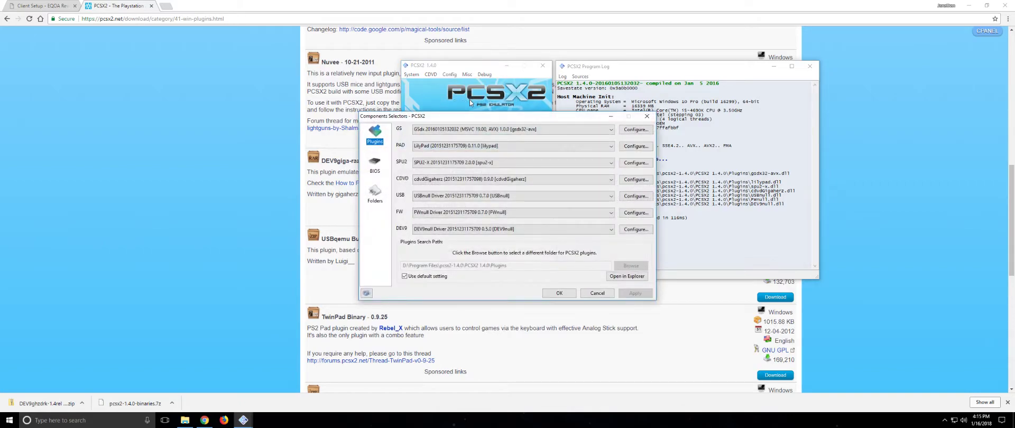
click(527, 229)
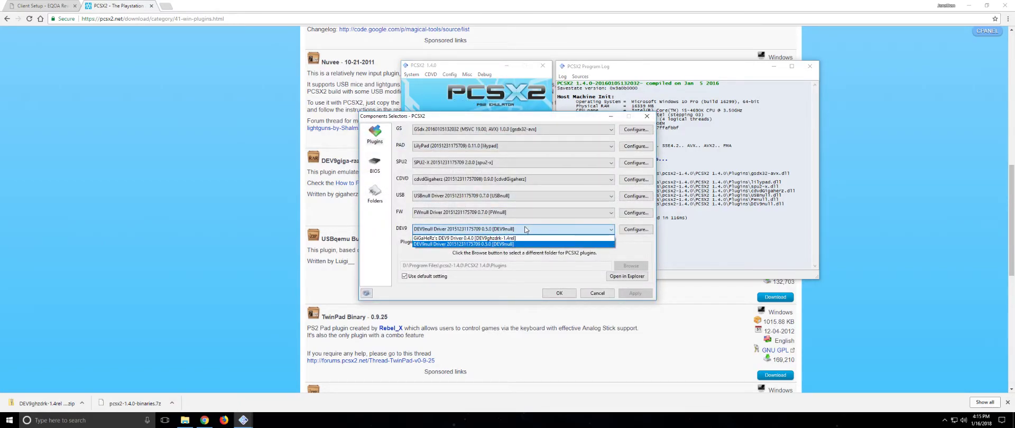
click(454, 239)
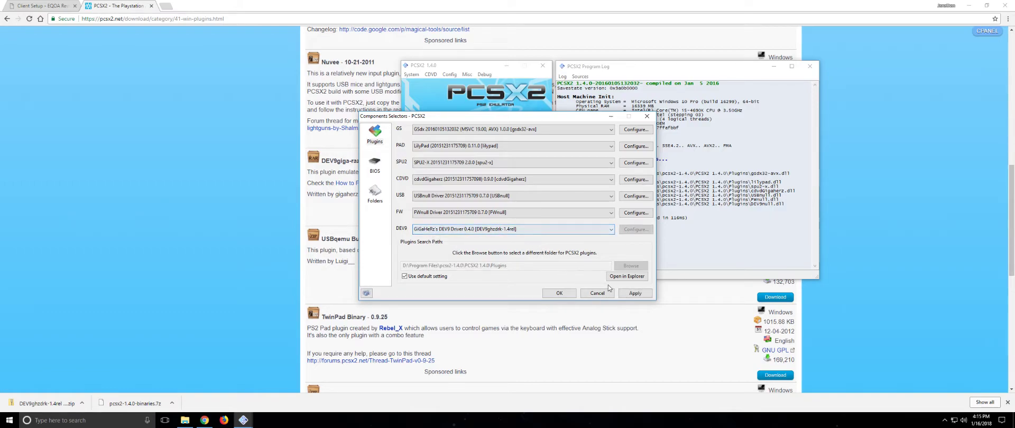
click(635, 293)
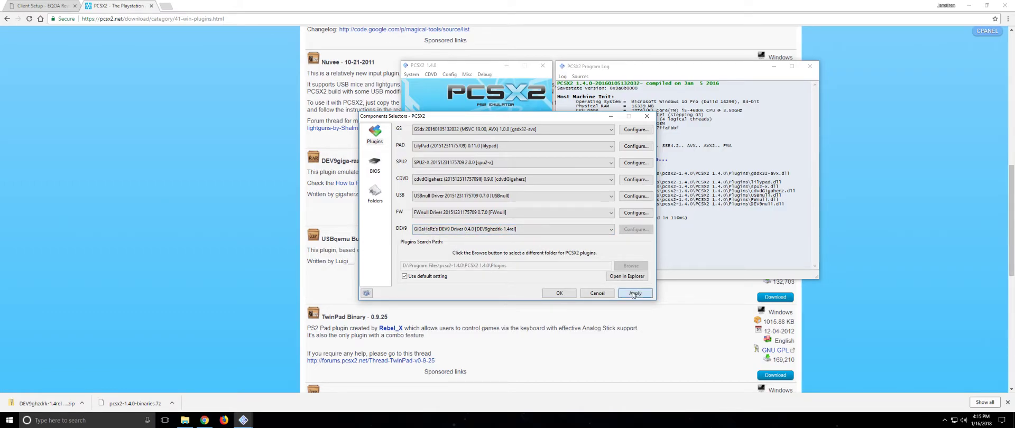
click(569, 294)
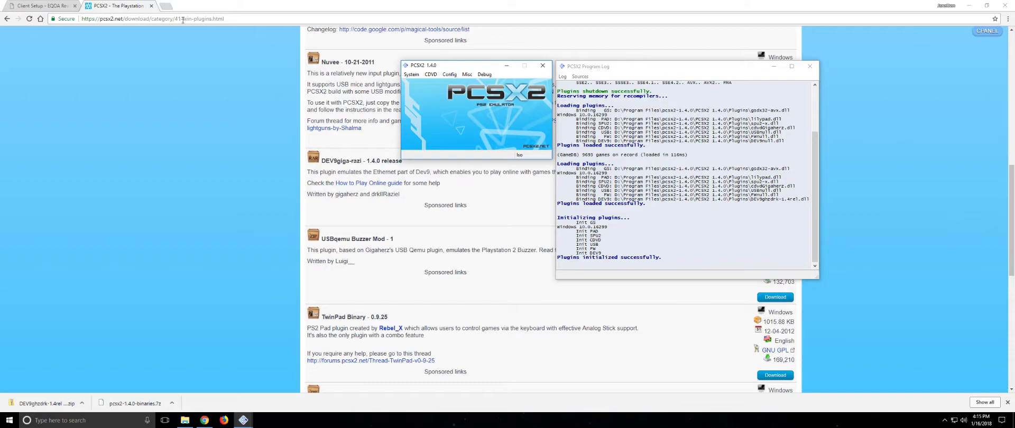
click(24, 5)
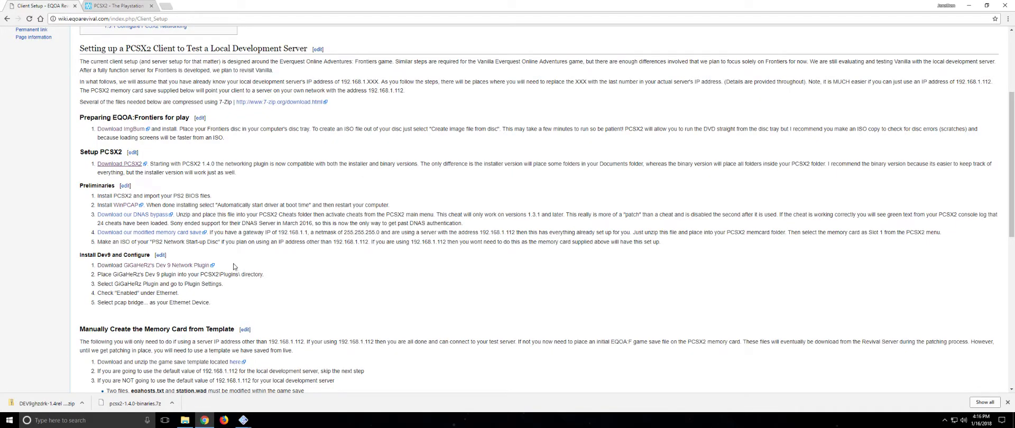
Step: Open the wiki's WinPCAP link in a new tab and view the WinPcap download page
right_click(125, 207)
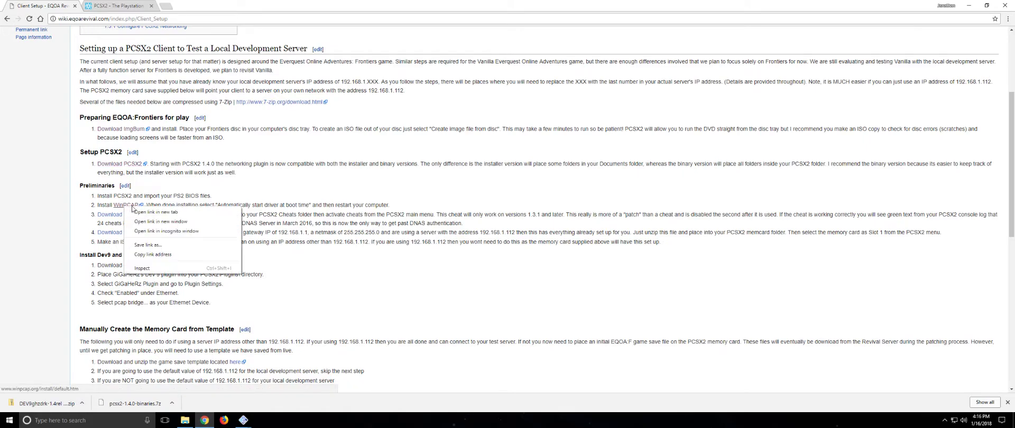
click(139, 212)
click(210, 5)
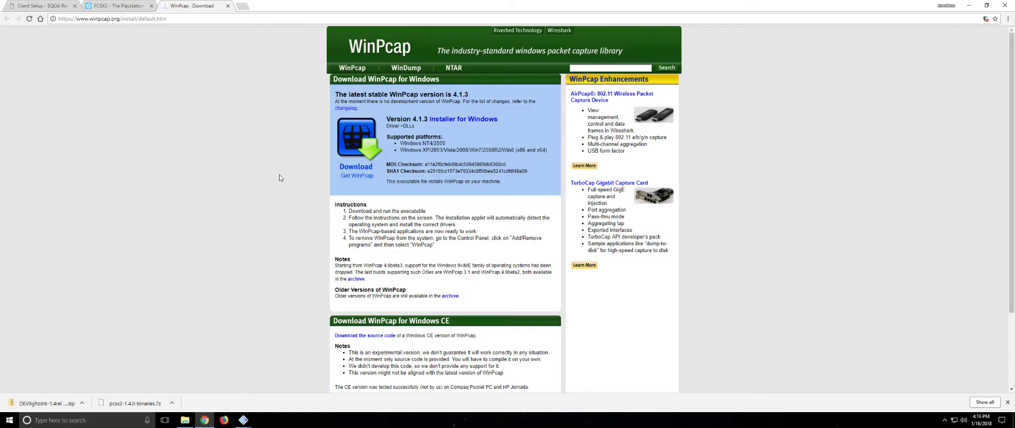
Step: Dismiss the Start menu without choosing anything, then close the WinPcap tab
click(9, 421)
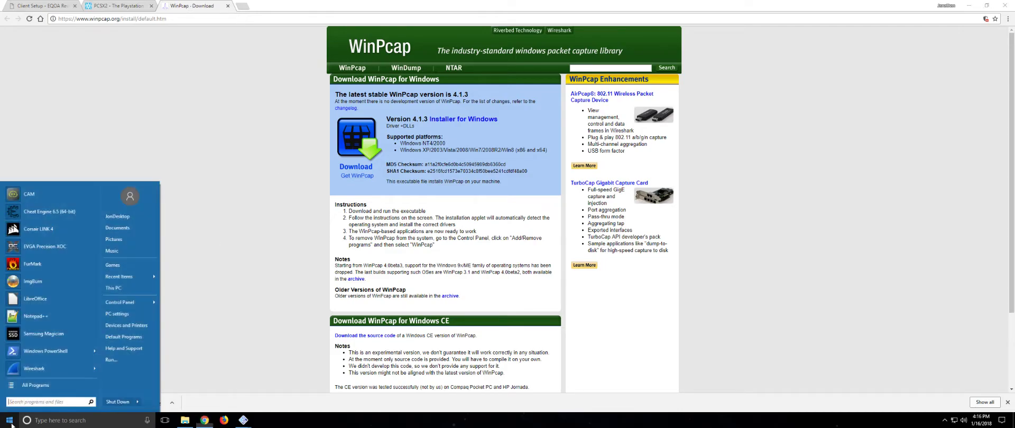
click(137, 403)
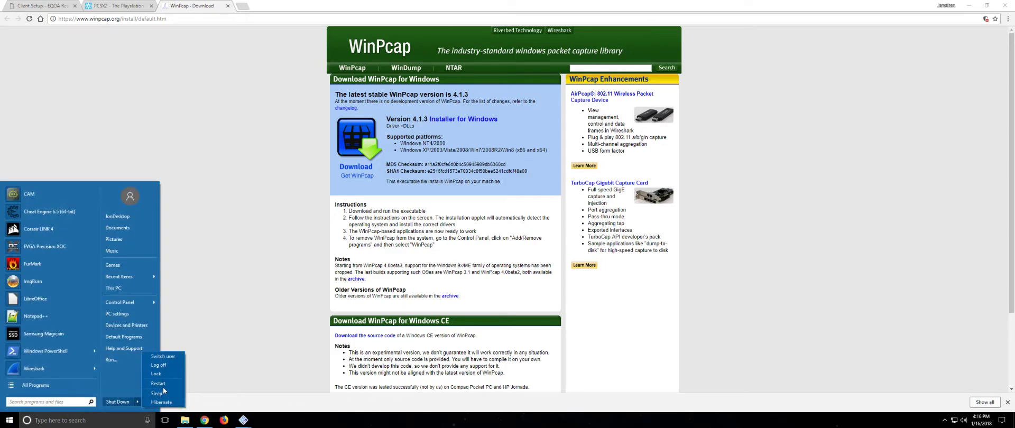
click(247, 182)
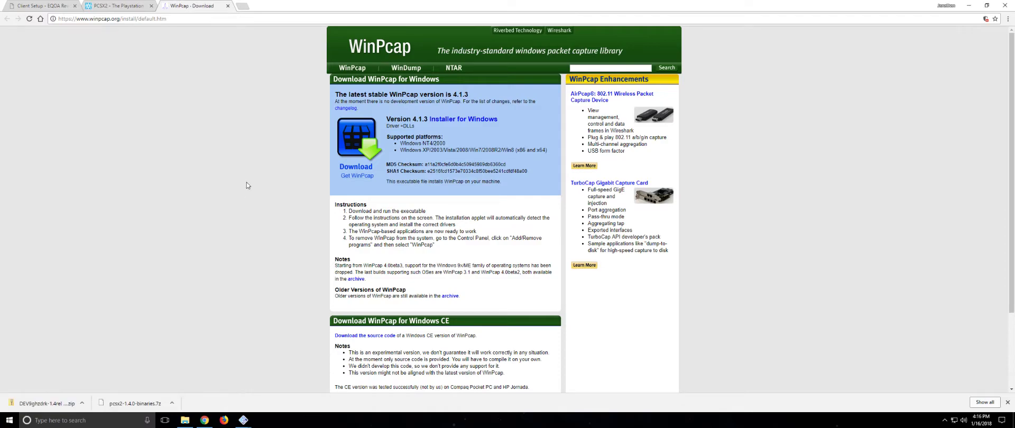
click(228, 6)
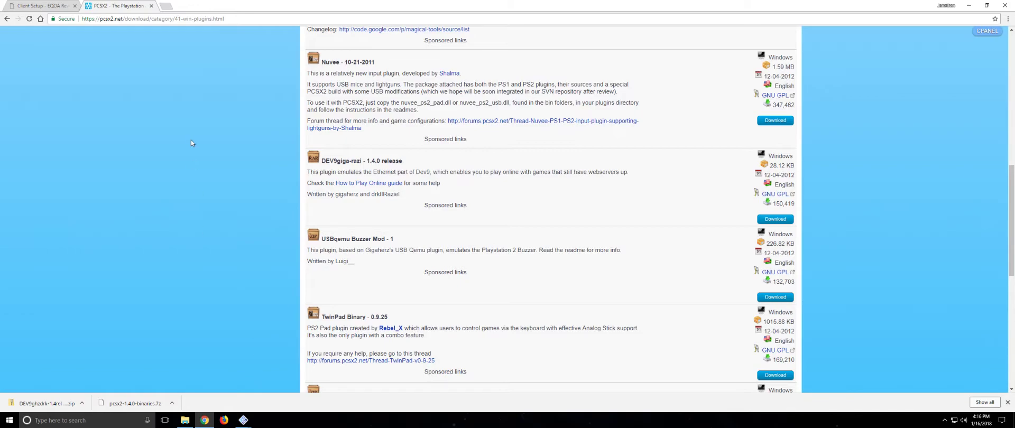
Step: Open the DEV9 plugin's settings from PCSX2's Plugin/BIOS Selector
mouse_move(248, 419)
click(272, 393)
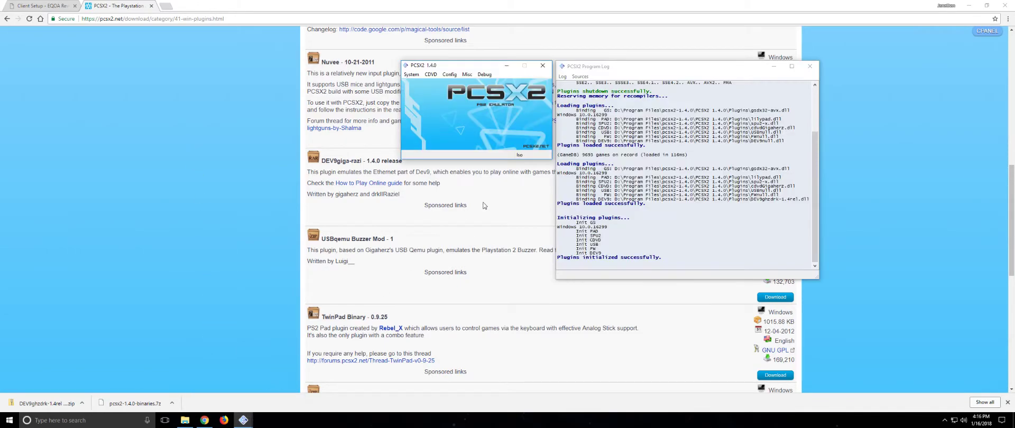
click(449, 74)
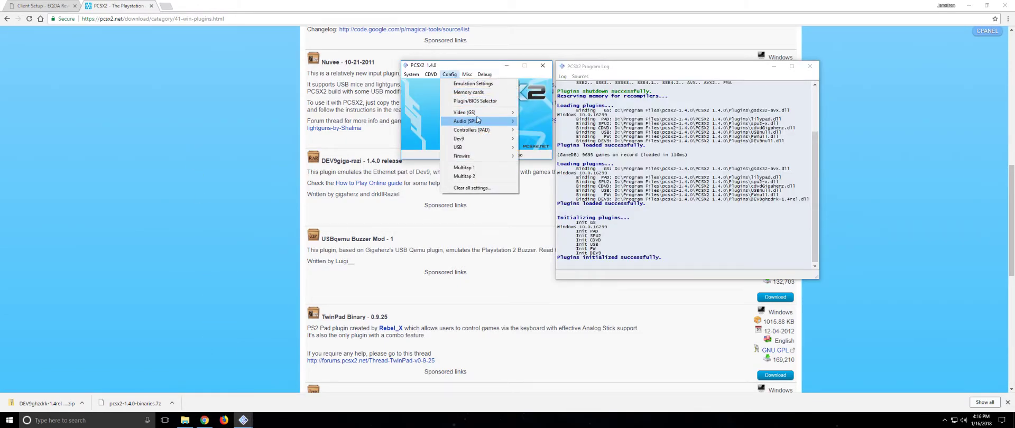
click(476, 101)
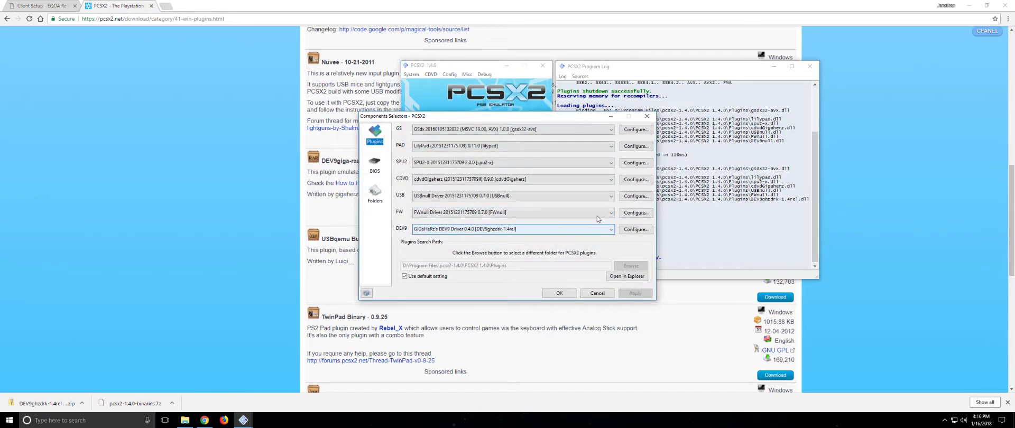
click(628, 230)
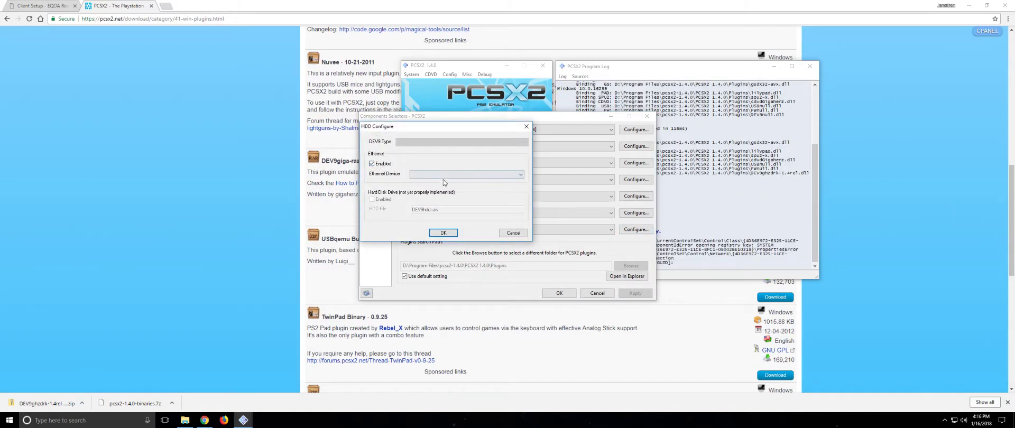
Step: Choose pcap switch: Intel(R) Ethernet Connection (2) I218-V as the Ethernet device
click(448, 175)
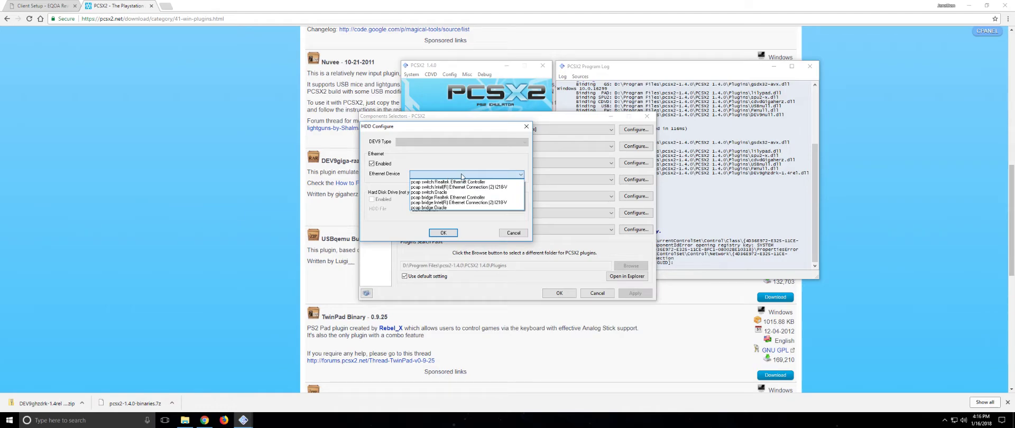
click(461, 174)
click(461, 173)
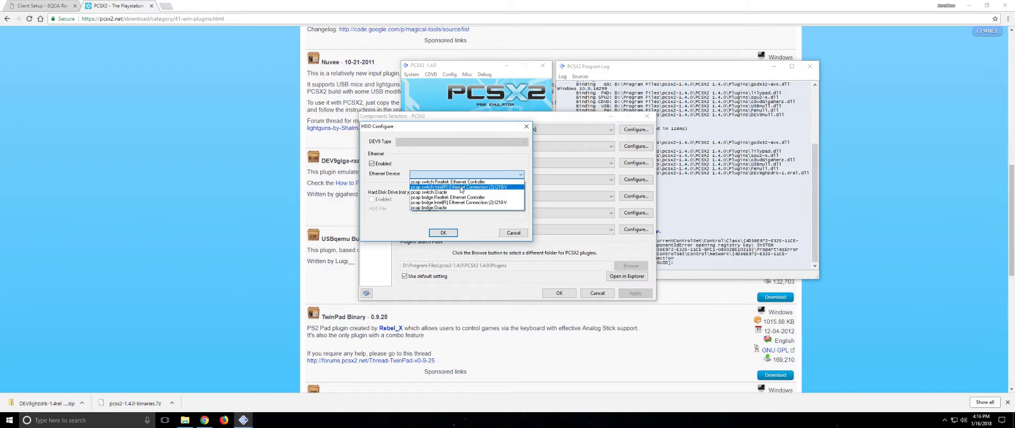
click(461, 188)
click(468, 178)
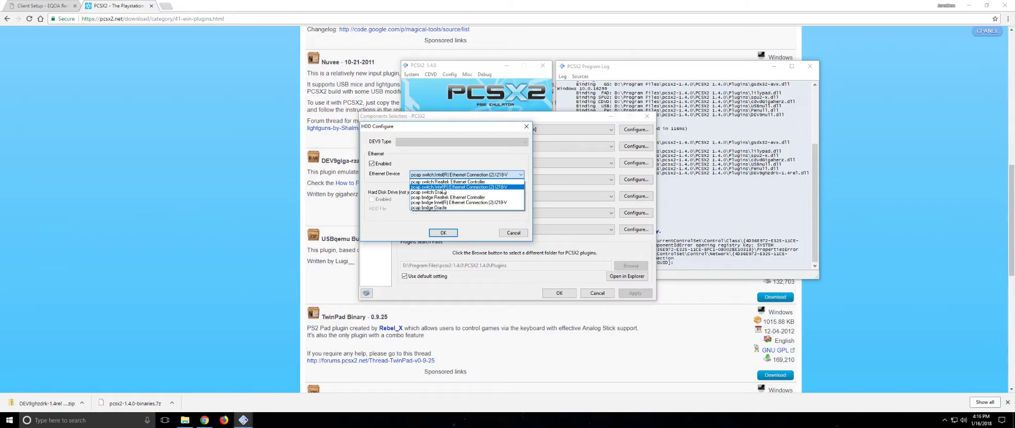
click(445, 188)
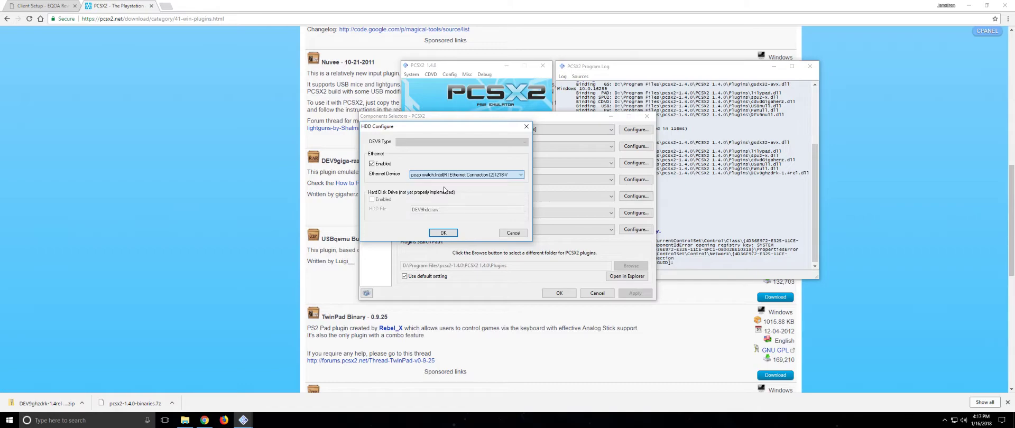
click(10, 423)
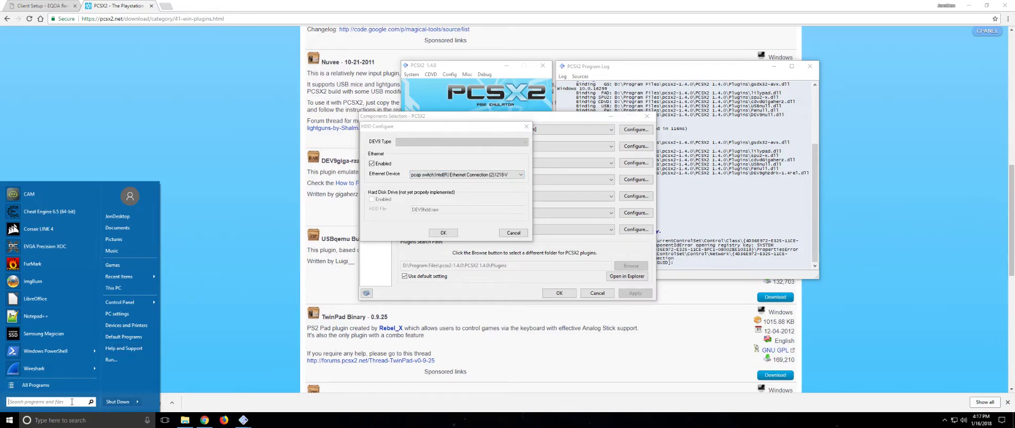
Step: Launch Command Prompt and run ipconfig to list the network adapter addresses
text(cmd)
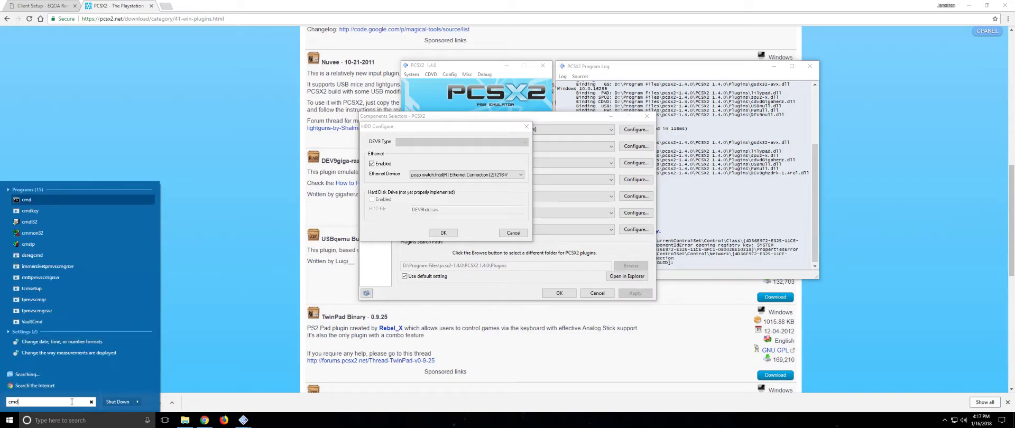
click(74, 200)
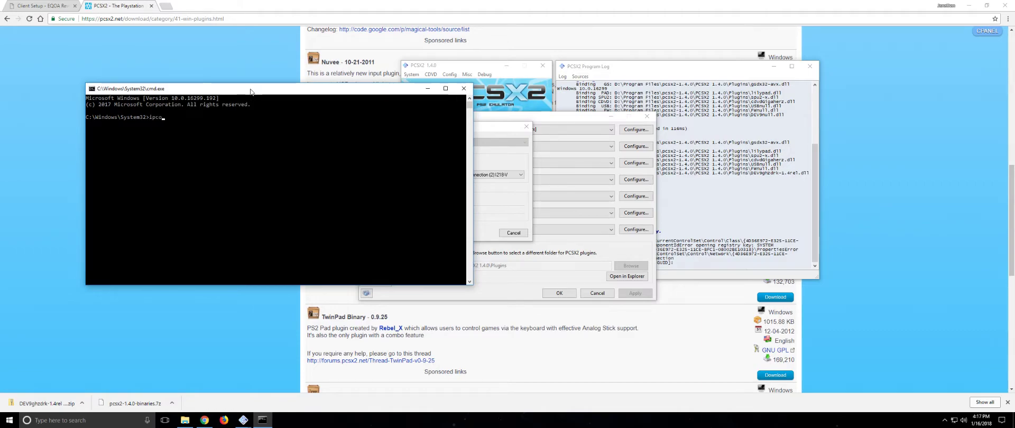
text(ipconfig)
key(Return)
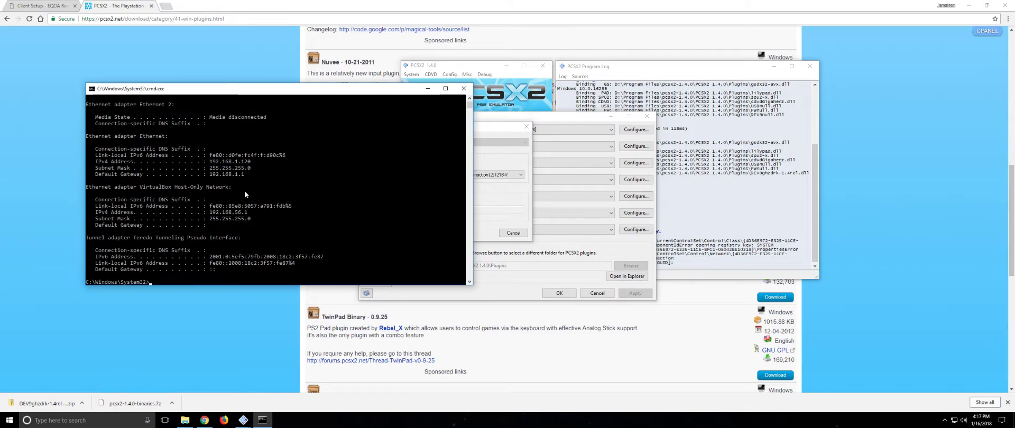
scroll(244, 211, up, 2)
scroll(244, 211, down, 4)
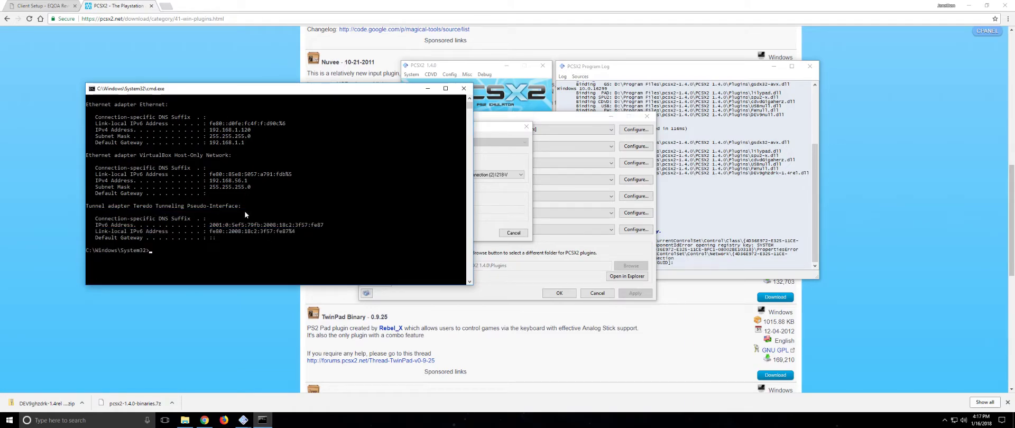
scroll(245, 215, up, 1)
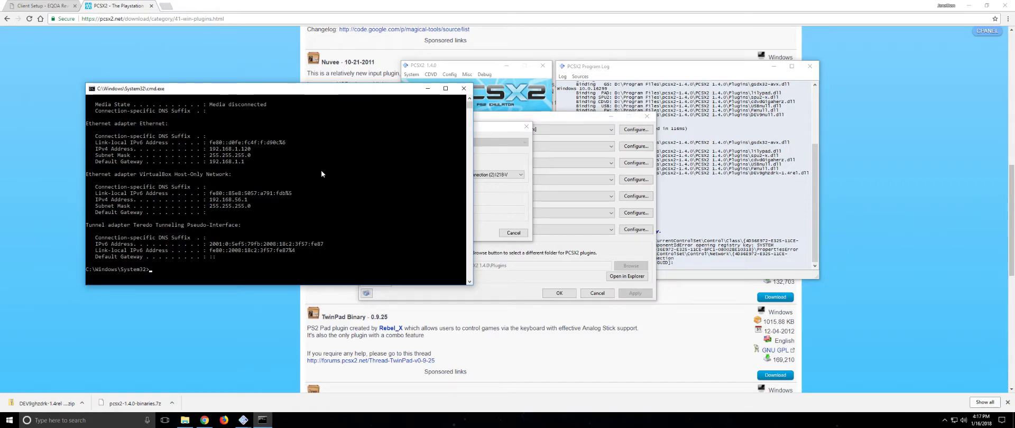
Step: Run ipconfig /all and scroll up to the Intel I218-V Ethernet adapter at 192.168.1.120
text(ipconfig /all)
key(Return)
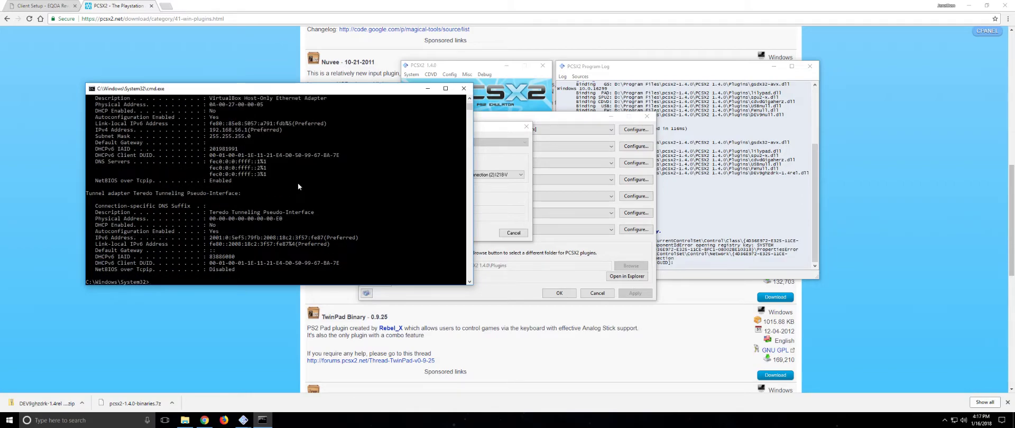
scroll(271, 195, up, 8)
scroll(266, 194, up, 3)
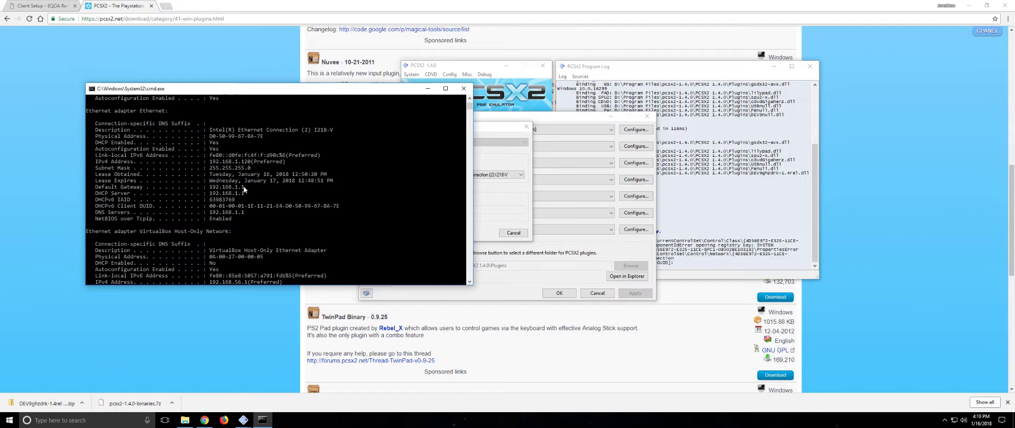
Step: Close Command Prompt, pick the pcap switch Intel I218-V Ethernet device, and confirm with OK
click(464, 89)
click(456, 176)
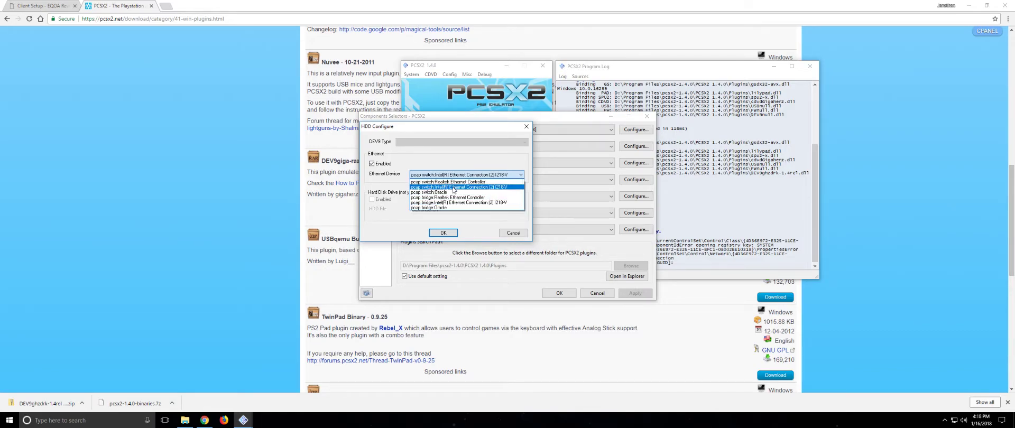
click(453, 187)
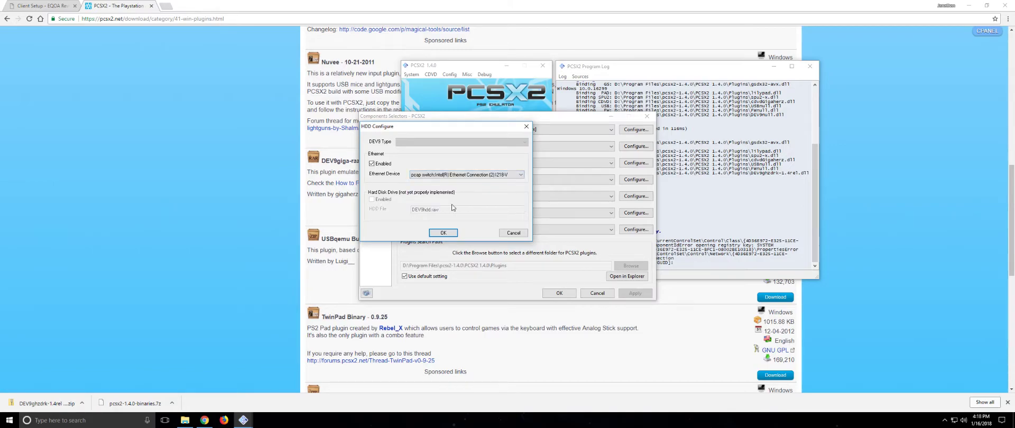
click(445, 233)
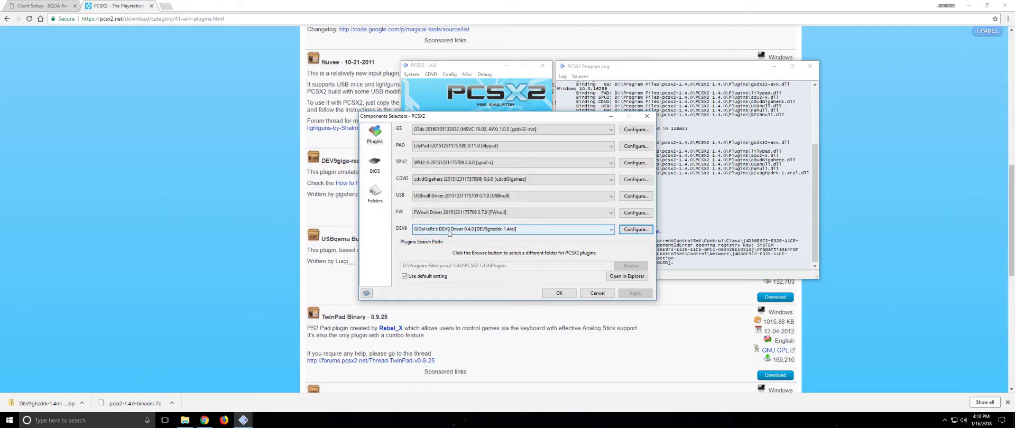
Step: Select GSdx 1.0.0 SSE41 (gsdx32-sse4) as the GS plugin and apply it
click(514, 130)
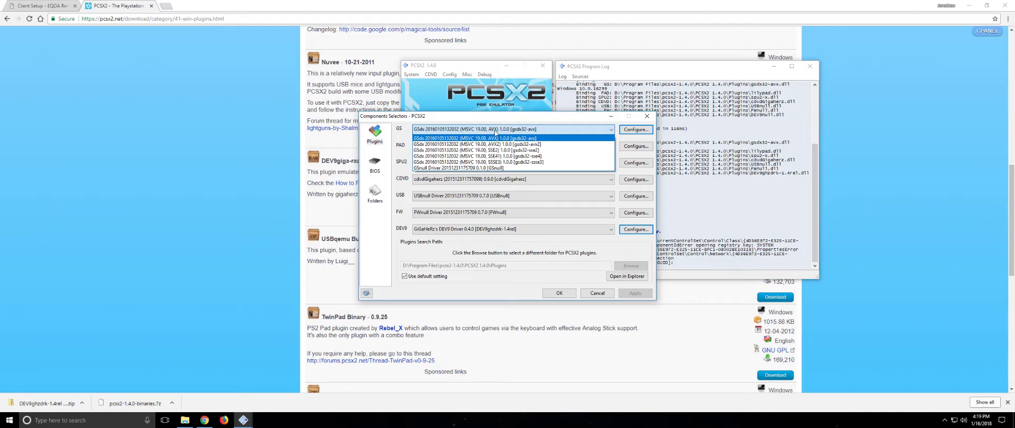
click(547, 157)
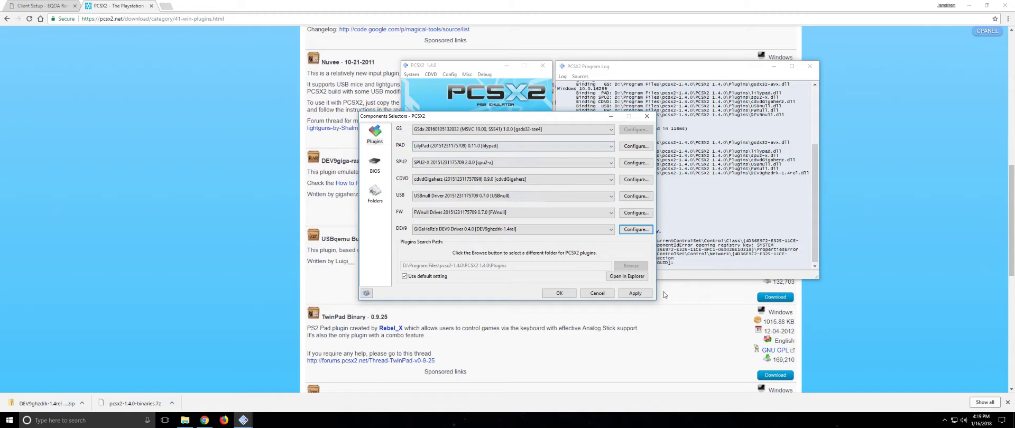
click(635, 293)
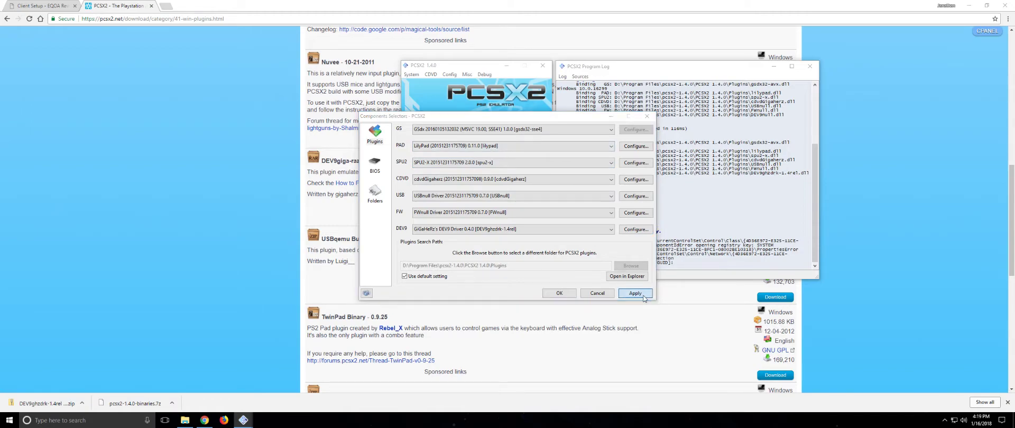
Step: Confirm the plugin selection, load the EQOA_Frontiers ISO via CDVD > Iso Selector, and return to the wiki
click(559, 293)
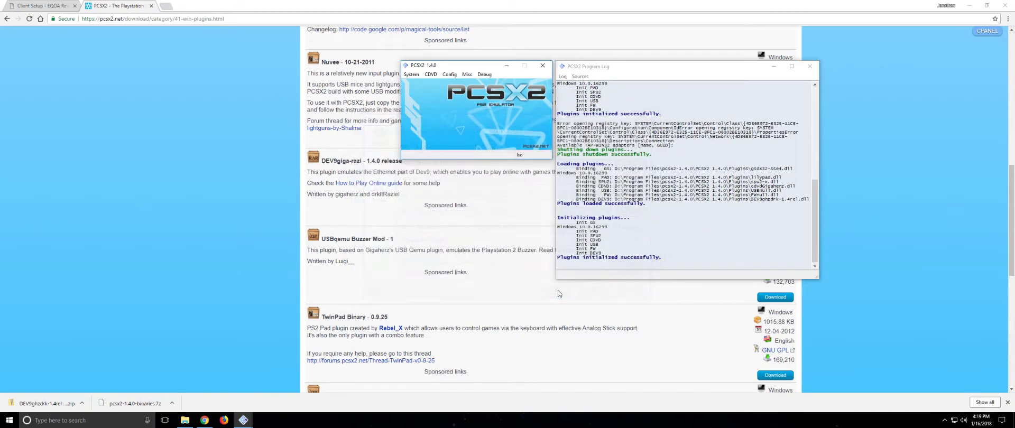
click(430, 75)
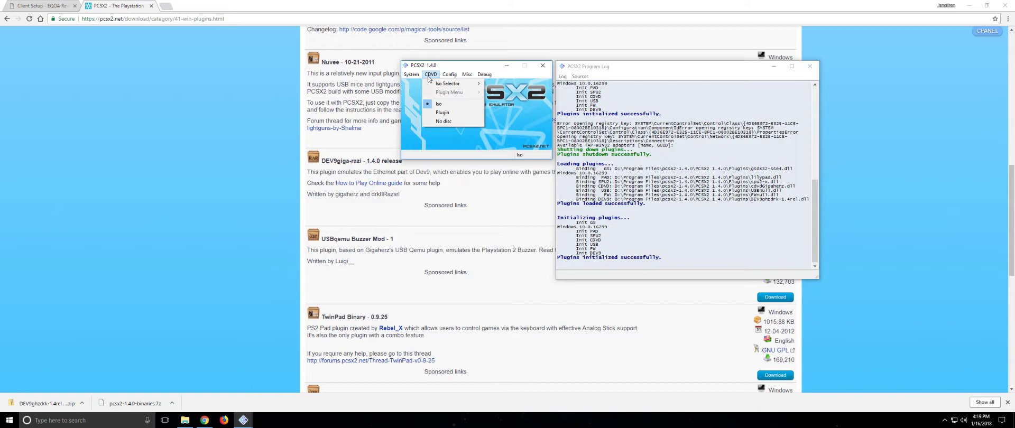
mouse_move(439, 85)
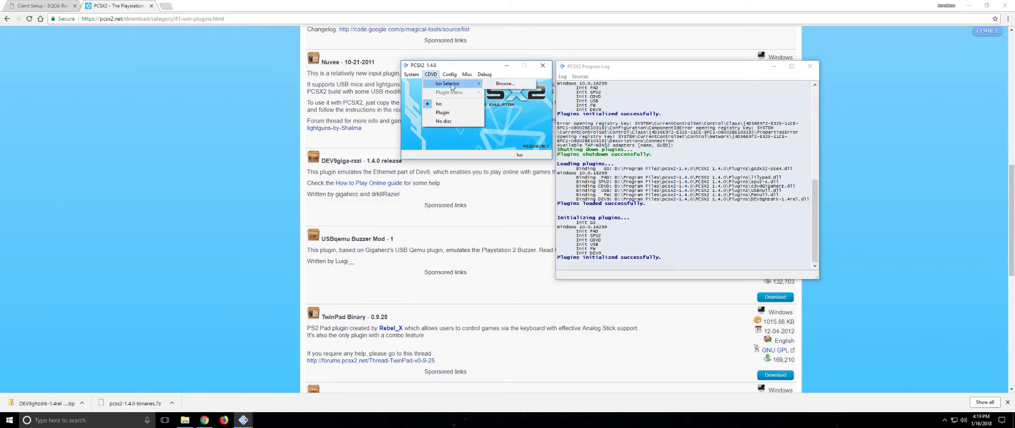
click(504, 84)
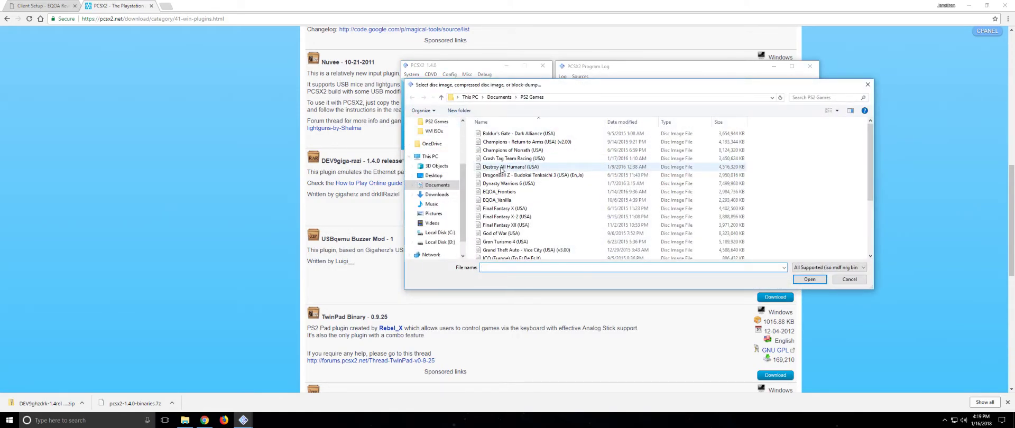
click(515, 192)
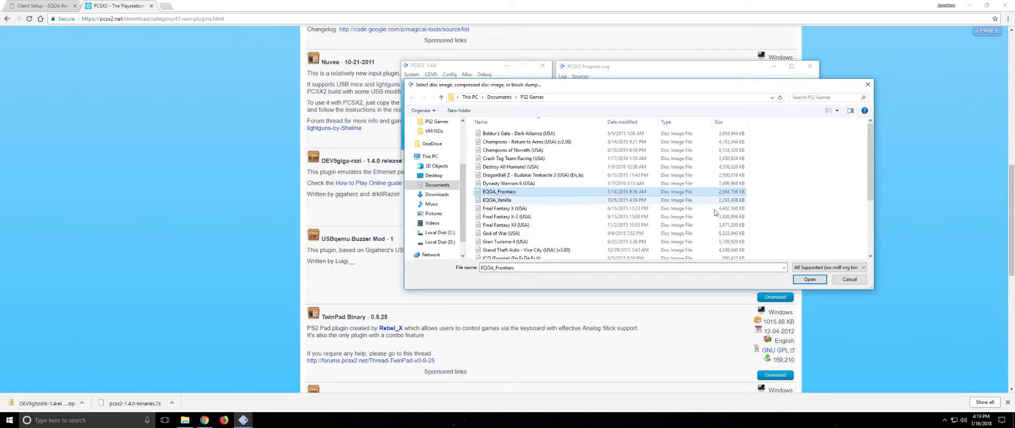
click(812, 280)
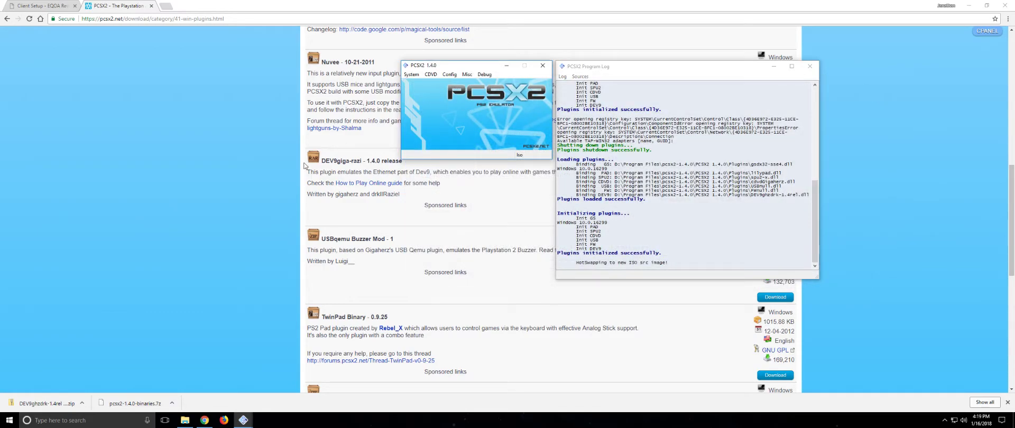
click(43, 6)
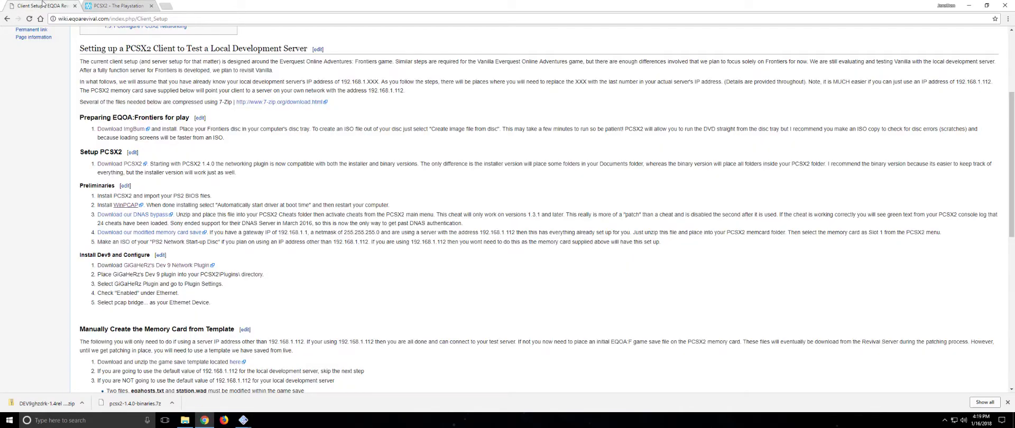
Step: Save the DNAS bypass and modified memory card zips, then show the bypass zip in its folder
right_click(137, 216)
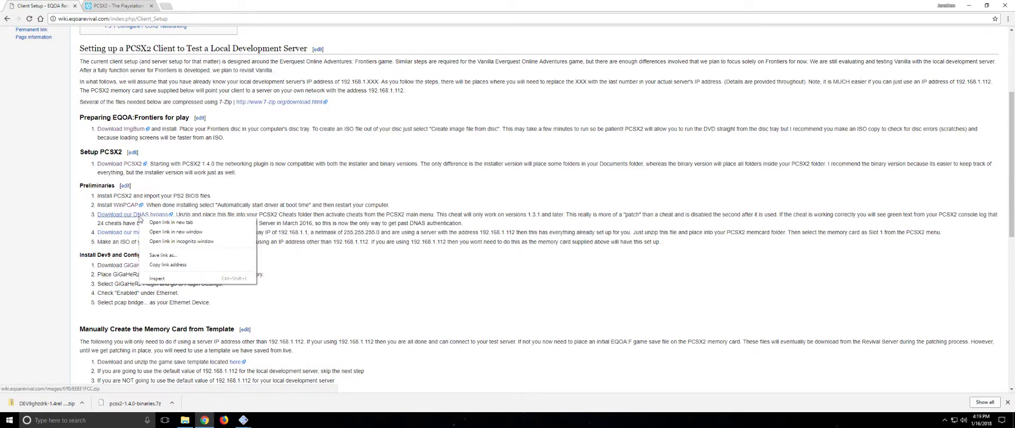
click(153, 222)
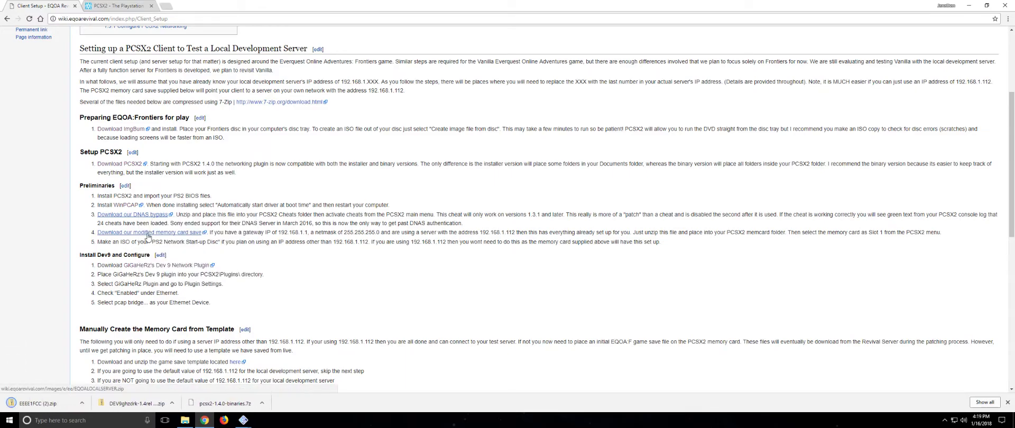
right_click(150, 234)
click(165, 239)
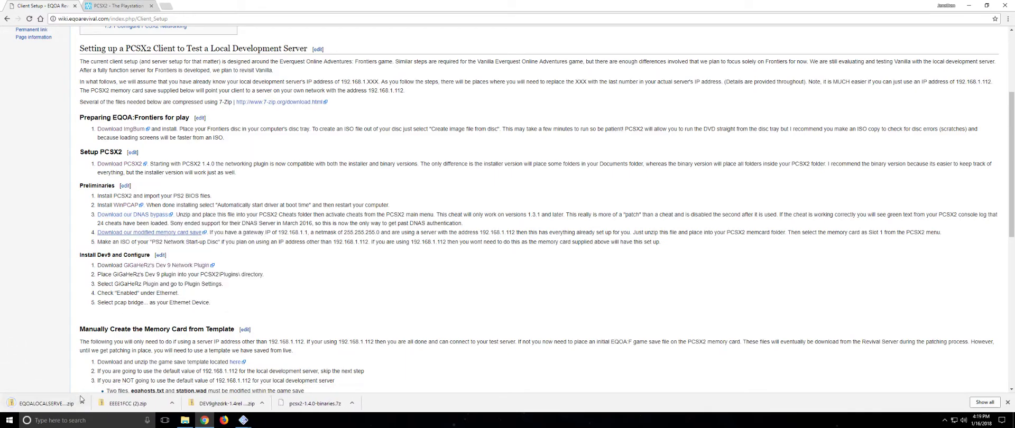
click(165, 402)
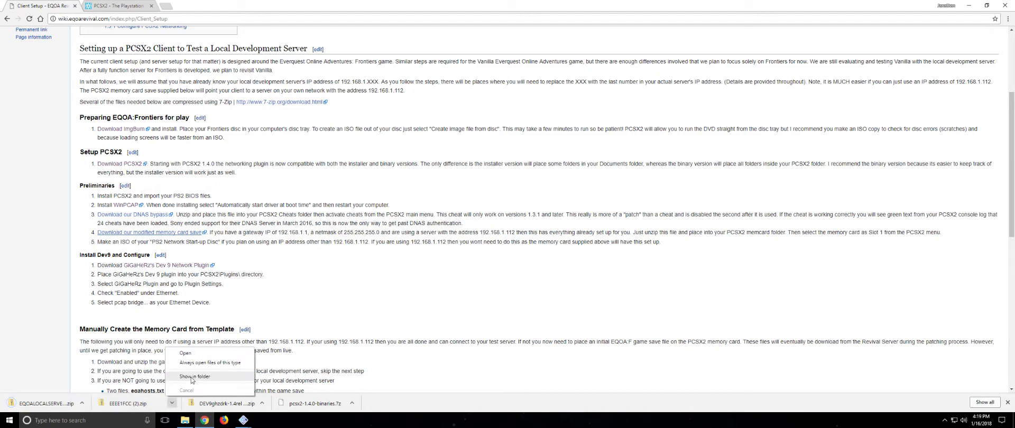
click(195, 379)
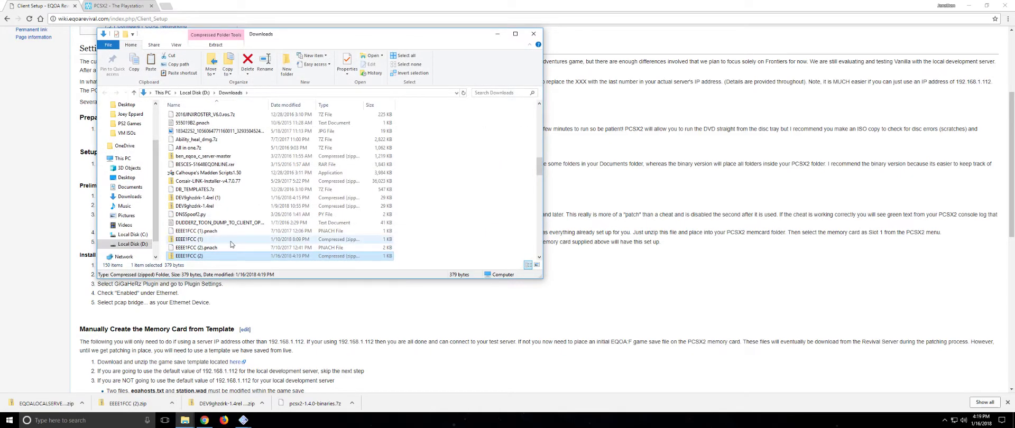
Step: Extract the EEEE1FCC (2) zip into its own folder and open the EEEE1FCC folder
scroll(224, 229, up, 10)
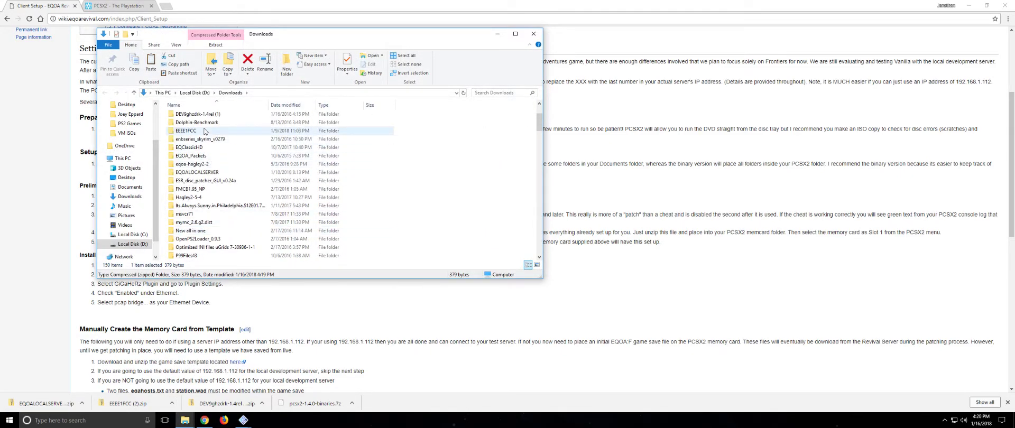
scroll(206, 132, down, 6)
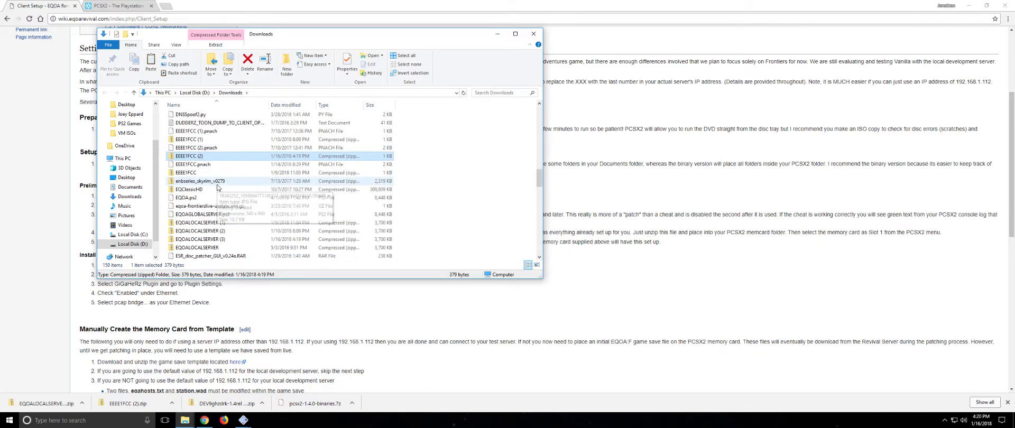
right_click(199, 158)
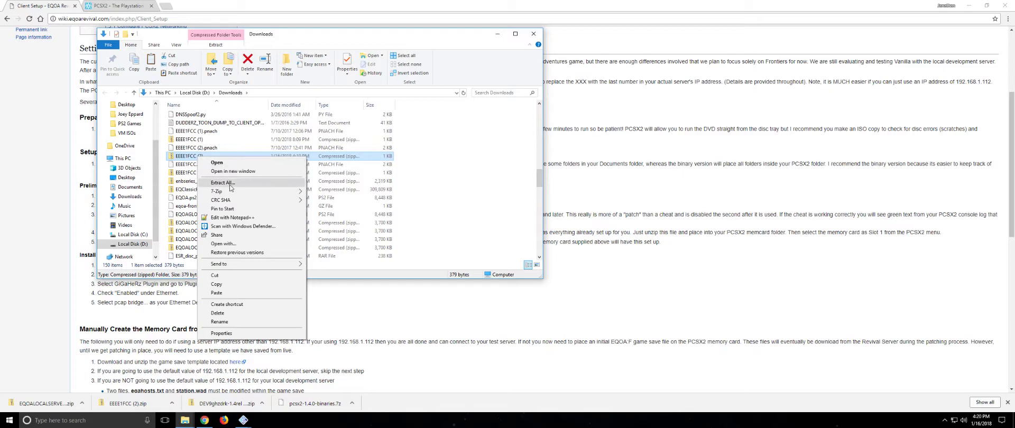
mouse_move(233, 192)
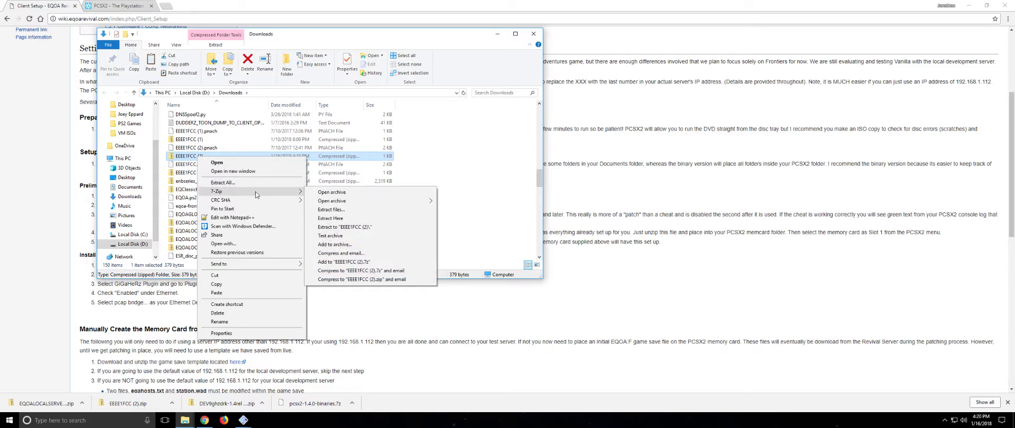
click(349, 227)
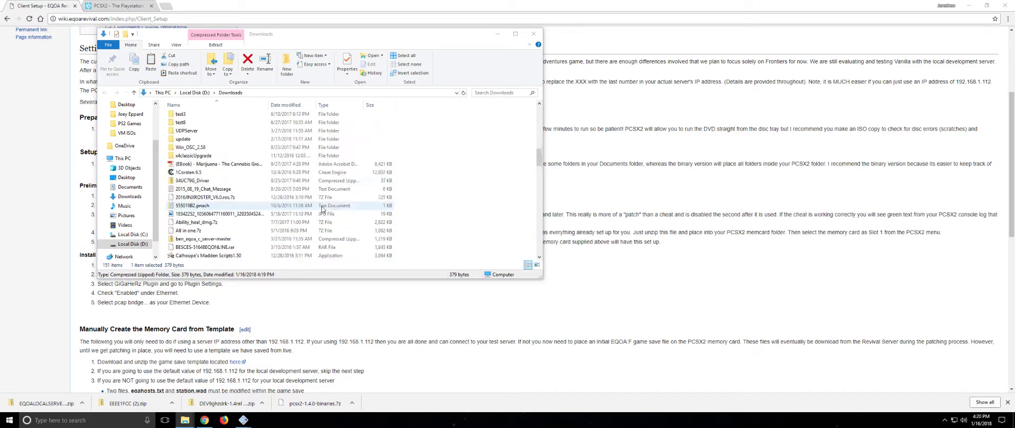
scroll(211, 175, up, 10)
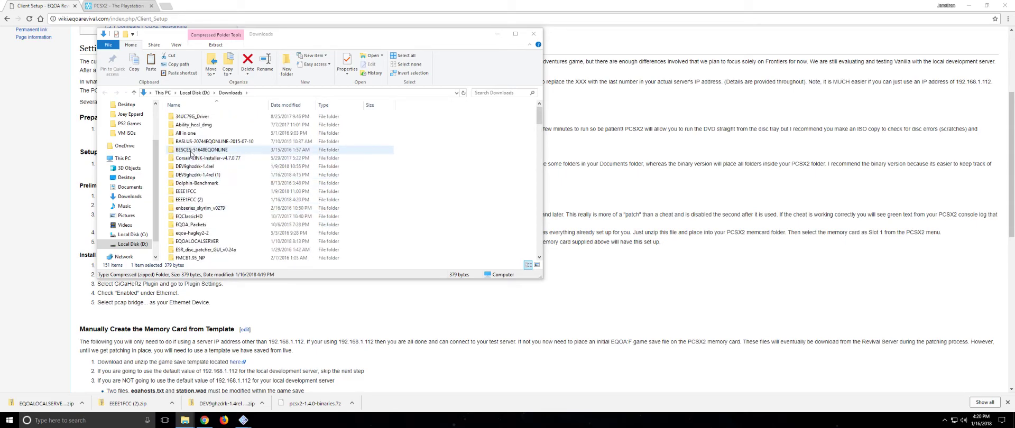
double_click(194, 192)
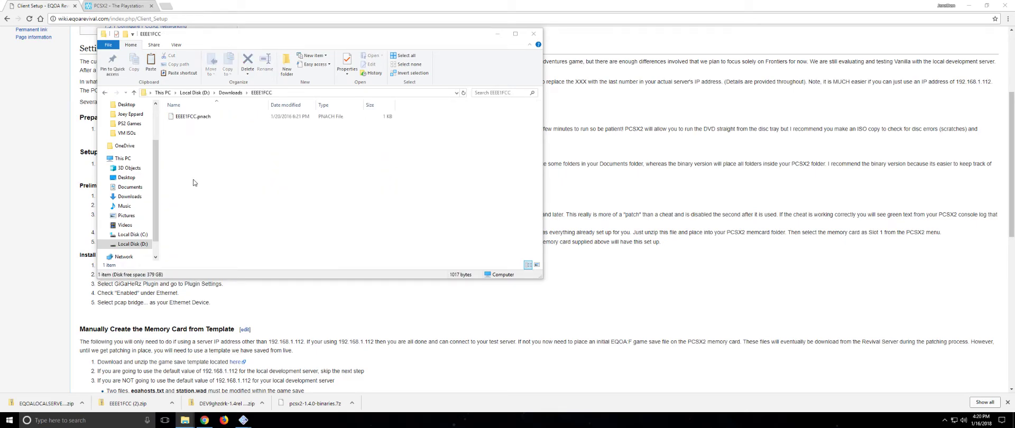
Step: Copy EEEE1FCC.pnach and paste it into PCSX2 1.4.0's Cheats folder
click(207, 118)
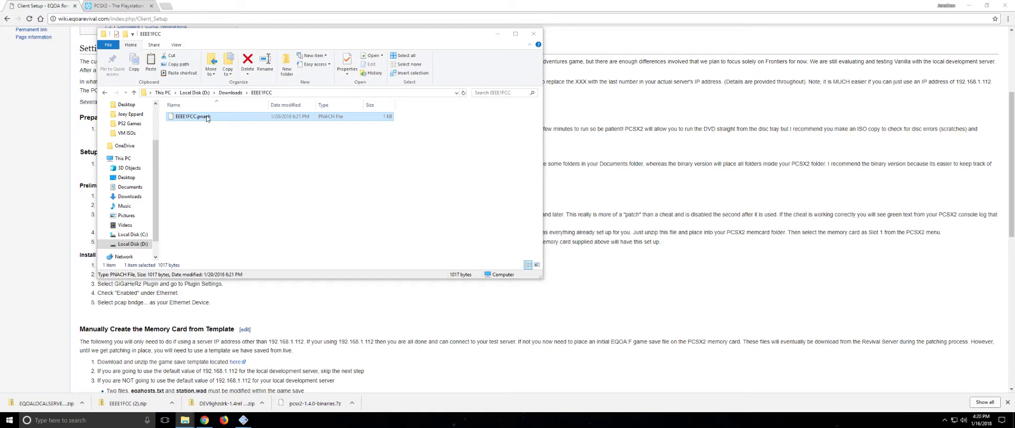
right_click(206, 119)
click(247, 206)
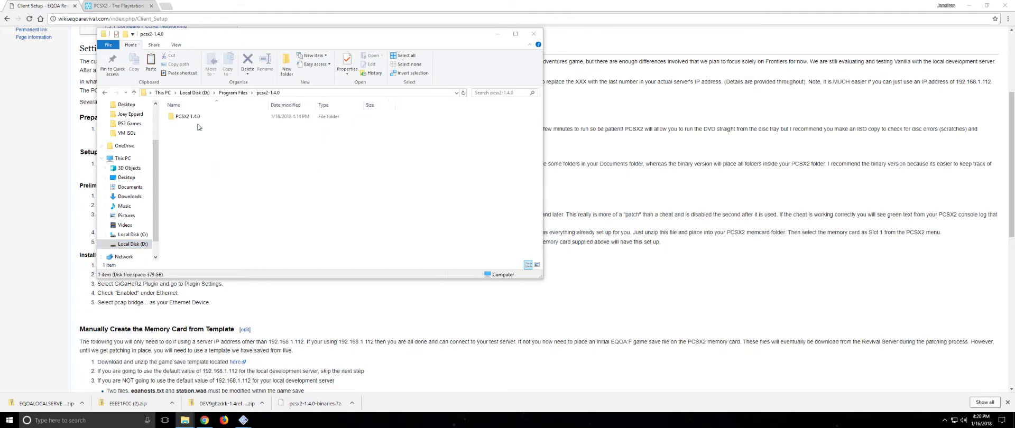
double_click(205, 121)
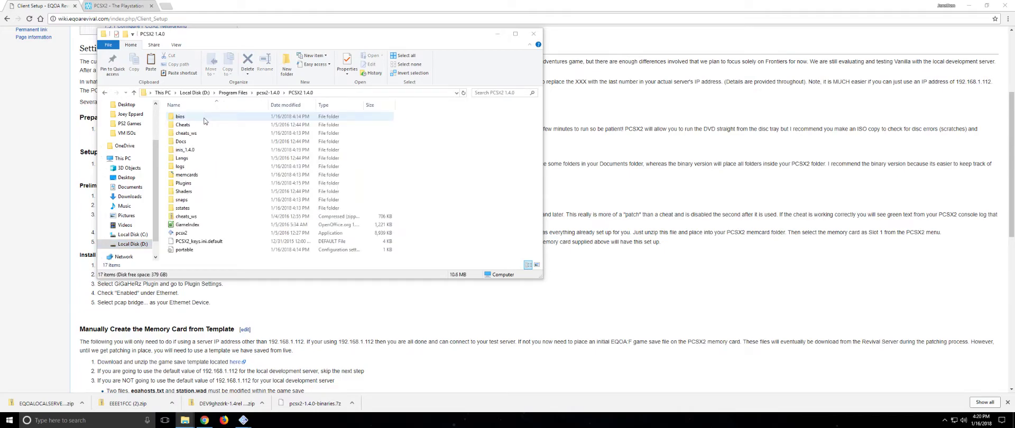
double_click(205, 127)
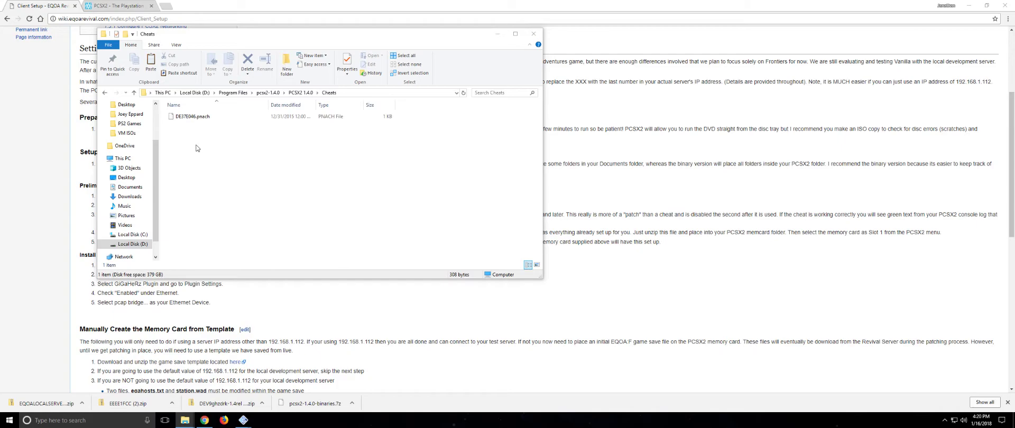
right_click(197, 147)
click(220, 200)
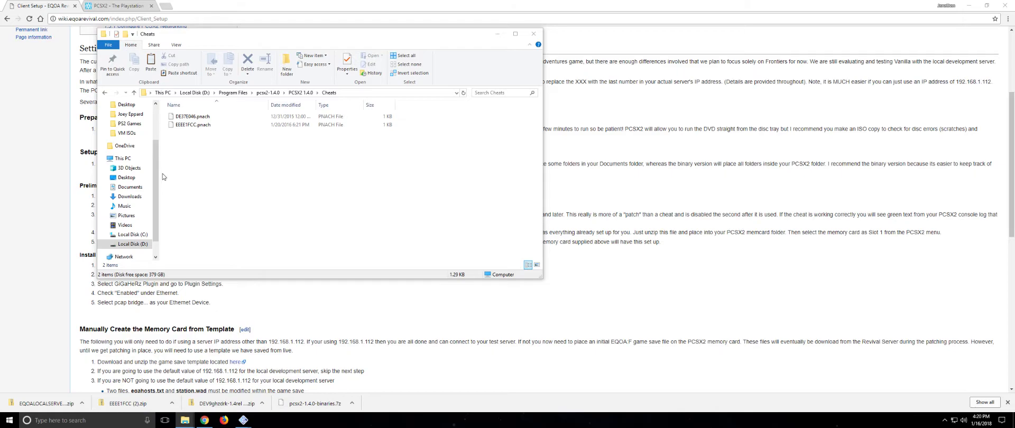
drag(154, 173, 155, 187)
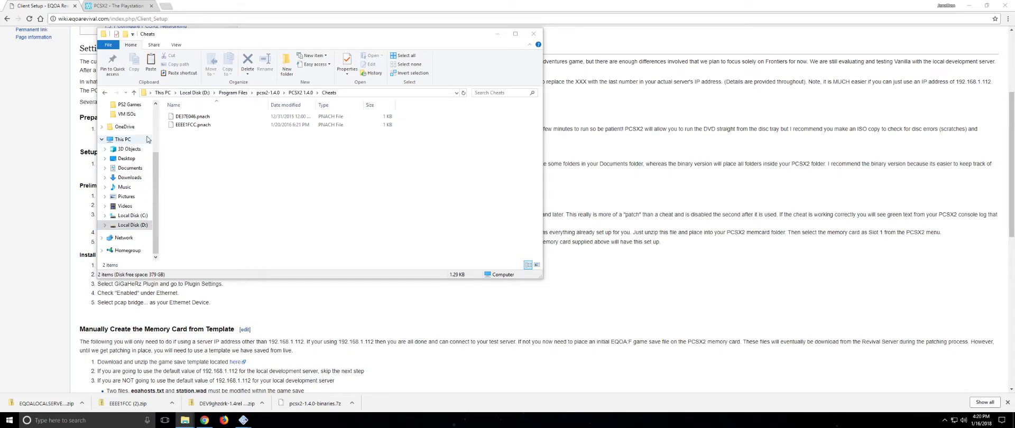
Step: Extract the EQOALOCALSERVER archive in Downloads with 7-Zip and open the extracted folder
click(129, 178)
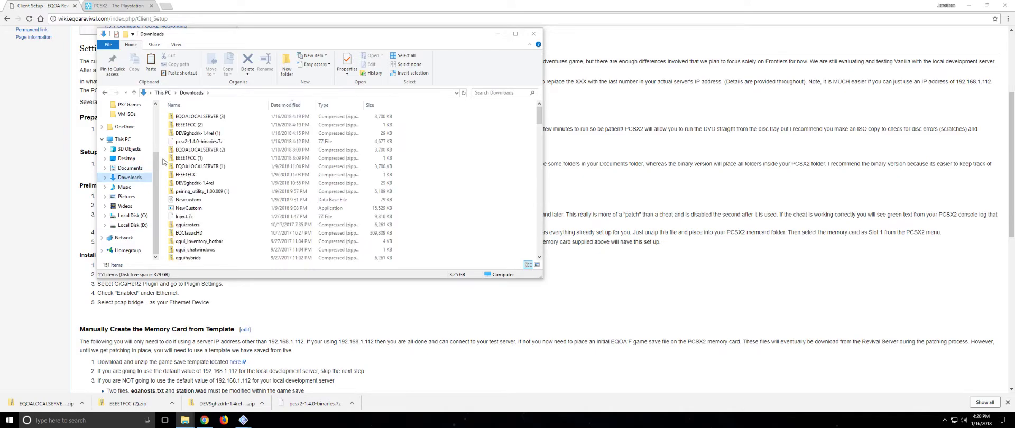
scroll(240, 160, down, 5)
scroll(239, 158, down, 8)
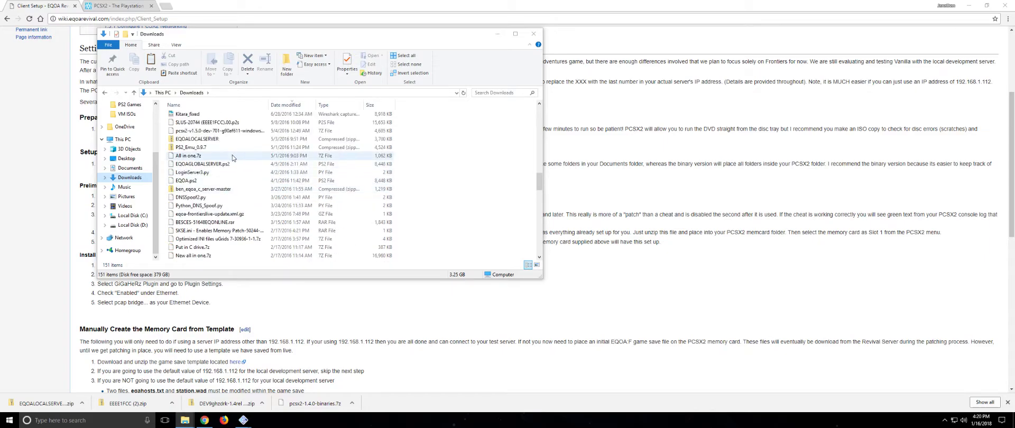
right_click(209, 139)
mouse_move(219, 173)
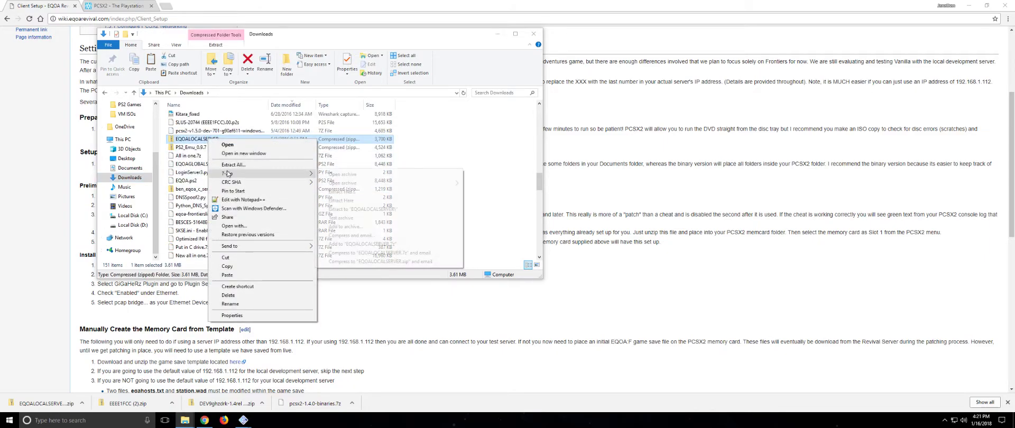
click(360, 208)
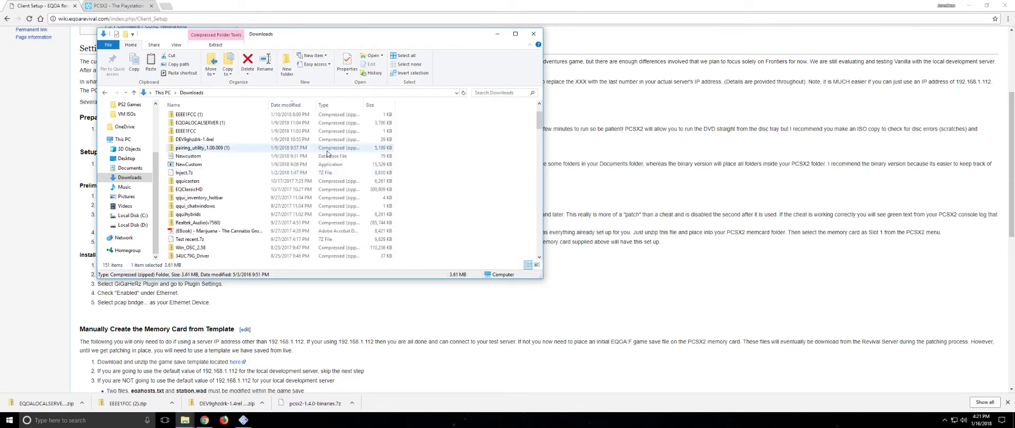
scroll(216, 125, up, 1)
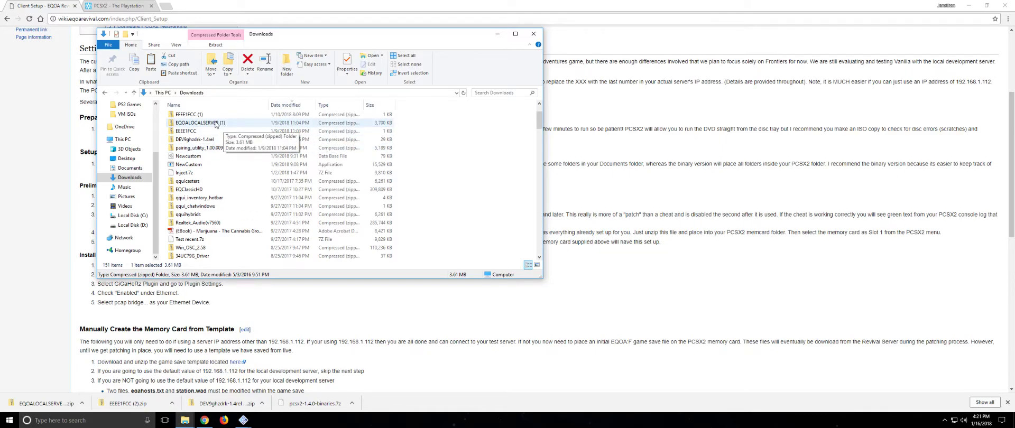
scroll(216, 125, up, 2)
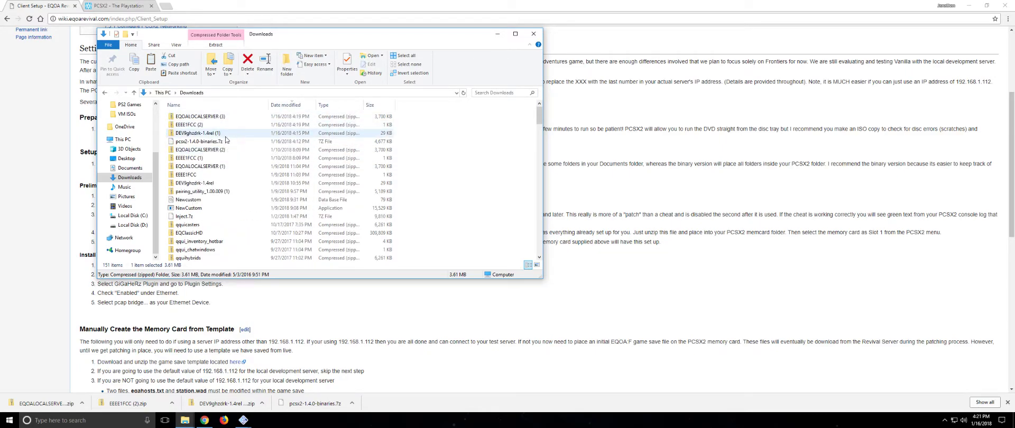
scroll(292, 147, down, 20)
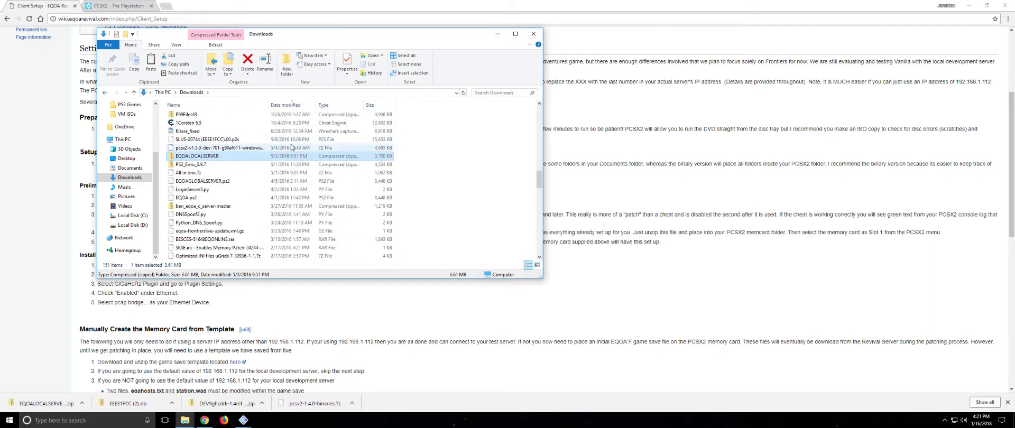
scroll(292, 148, down, 10)
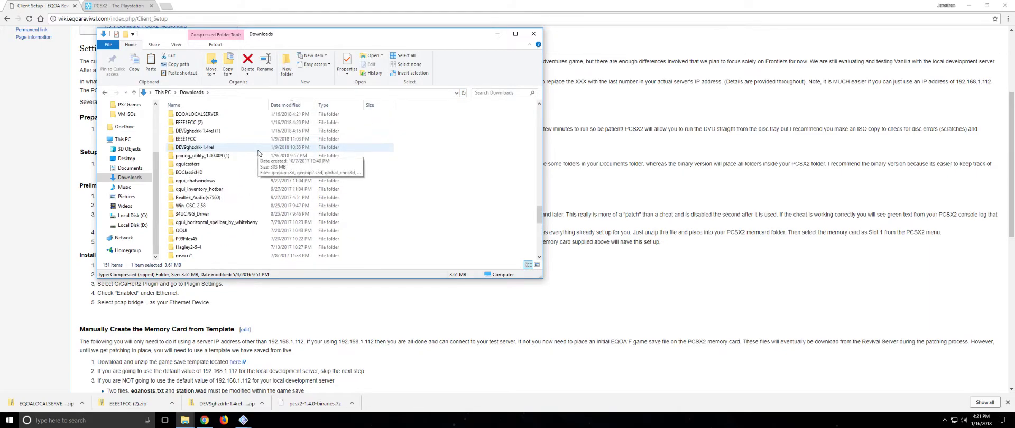
double_click(225, 115)
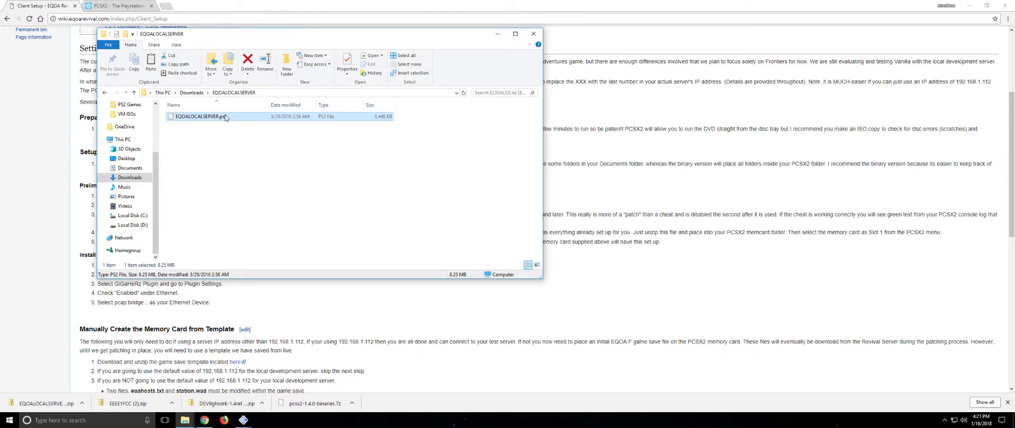
Step: Copy EQOALOCALSERVER.ps2 into D:\Program Files\pcsx2-1.4.0\PCSX2 1.4.0\memcards, then close File Explorer
right_click(219, 119)
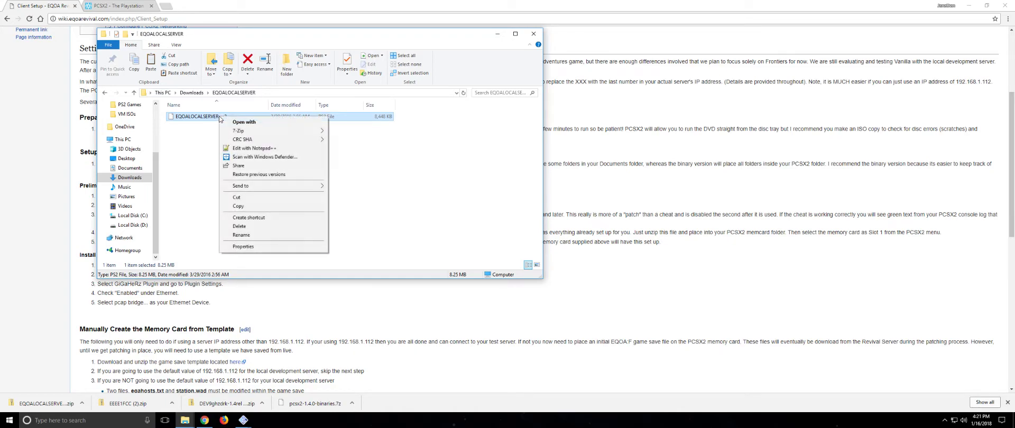
click(251, 206)
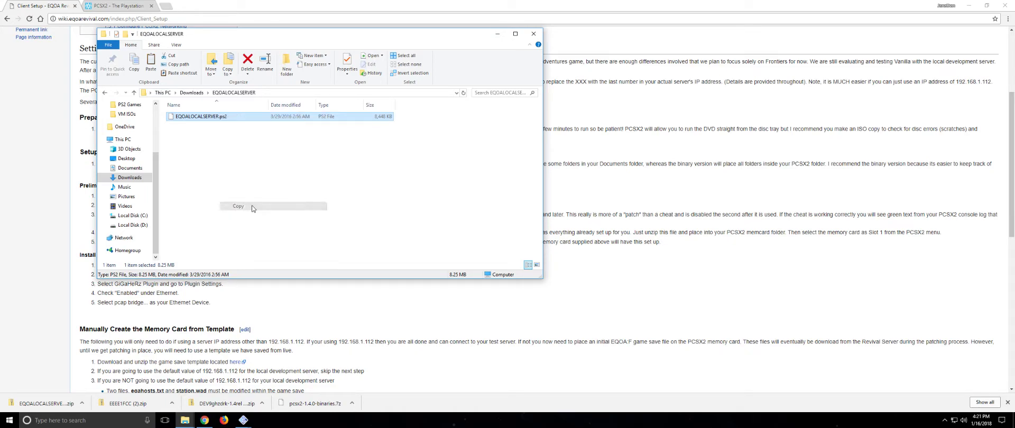
click(132, 225)
double_click(190, 150)
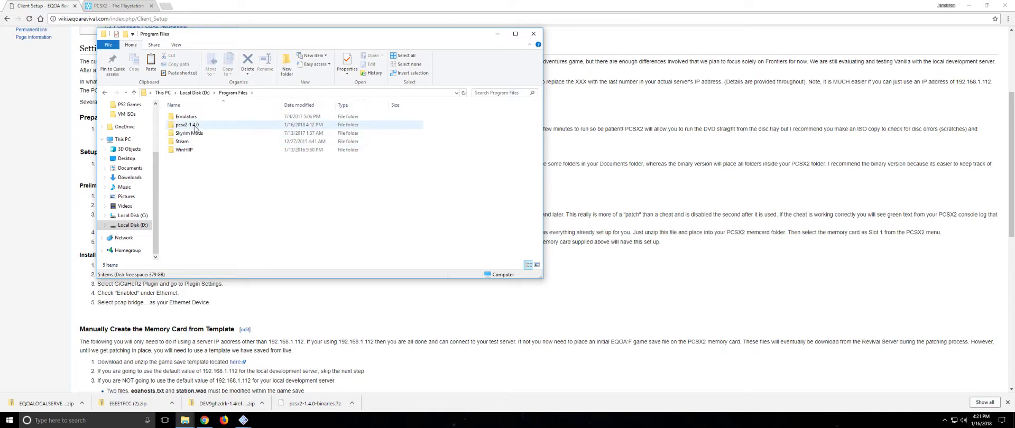
double_click(194, 126)
double_click(202, 117)
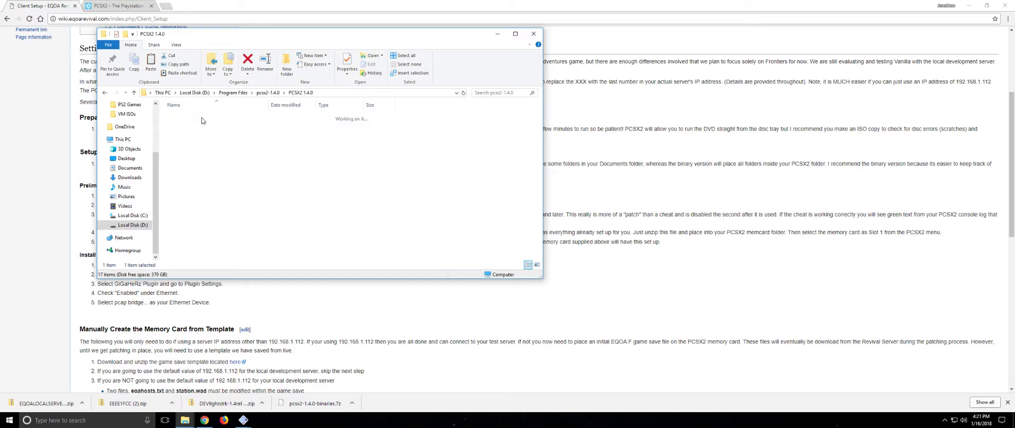
right_click(196, 154)
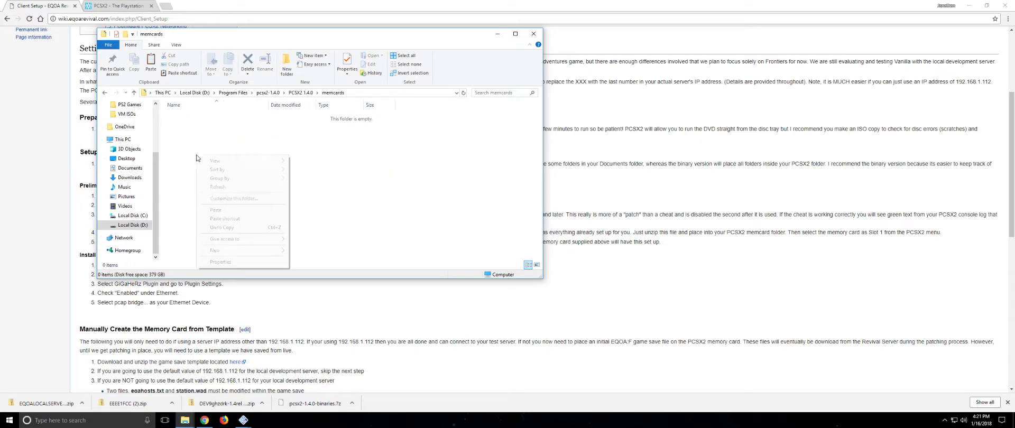
click(228, 208)
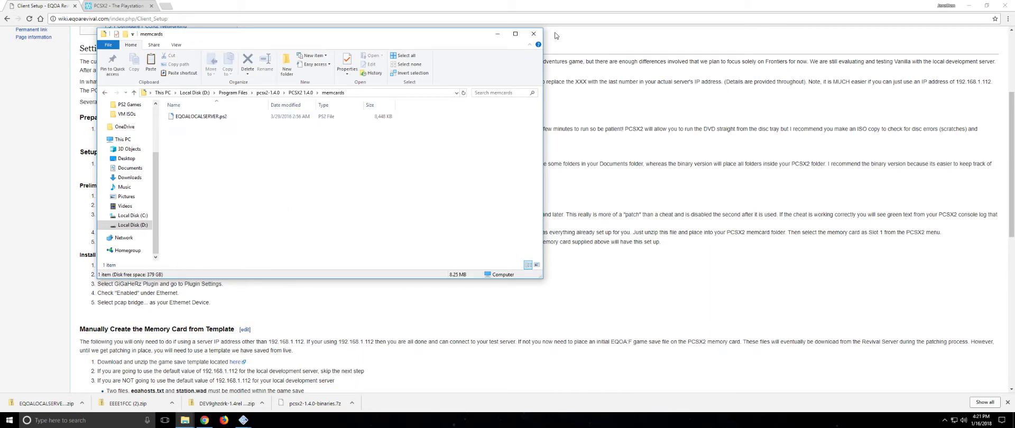
click(533, 33)
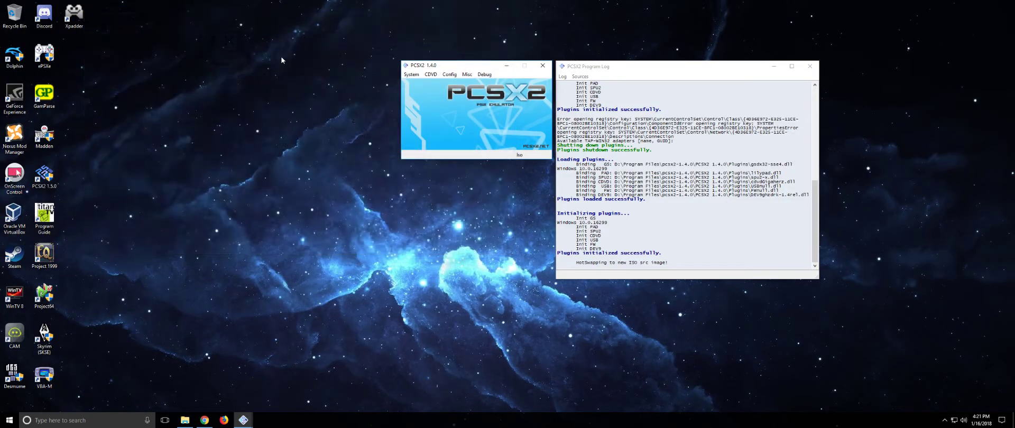
Step: Start the Windows 7 virtual machine in Oracle VM VirtualBox
click(15, 217)
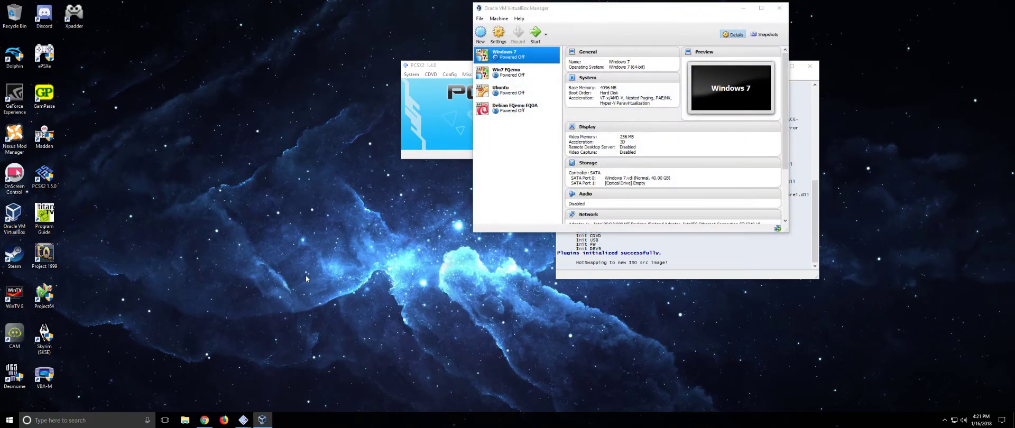
click(636, 153)
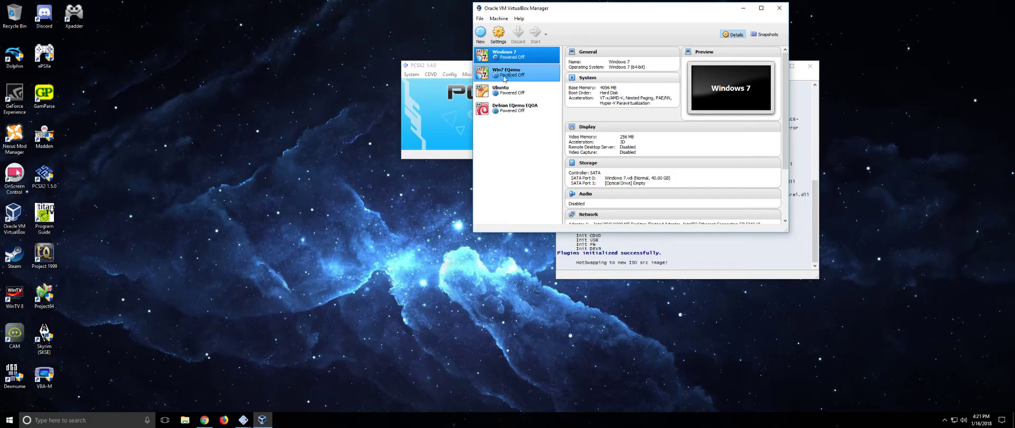
click(450, 66)
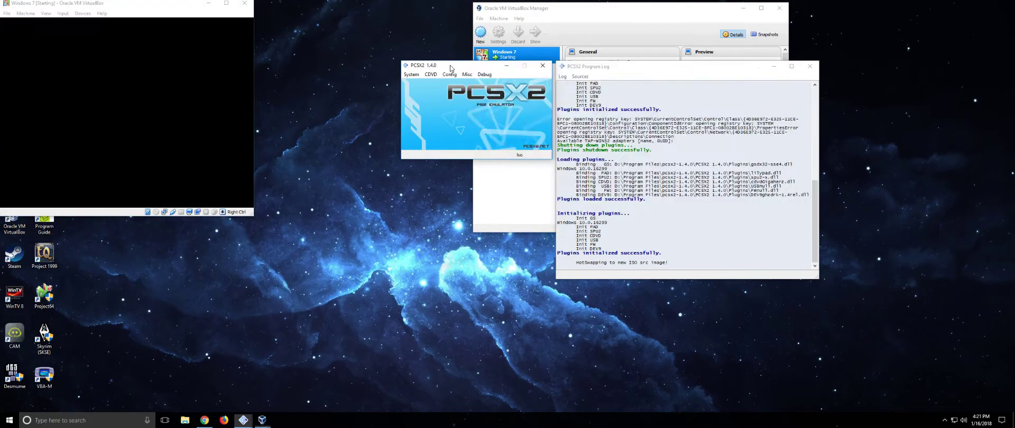
Step: Enable cheats under System and open the Memory Card Manager from Config
click(411, 75)
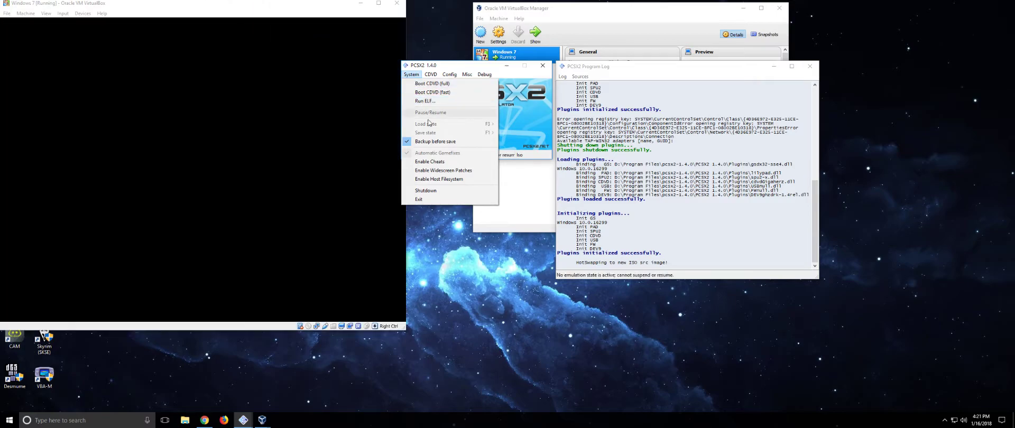
click(448, 162)
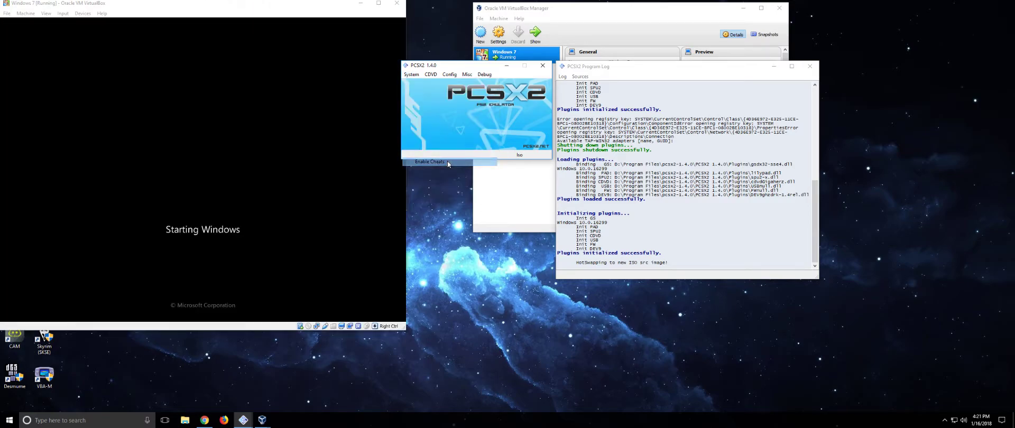
click(411, 75)
mouse_move(449, 75)
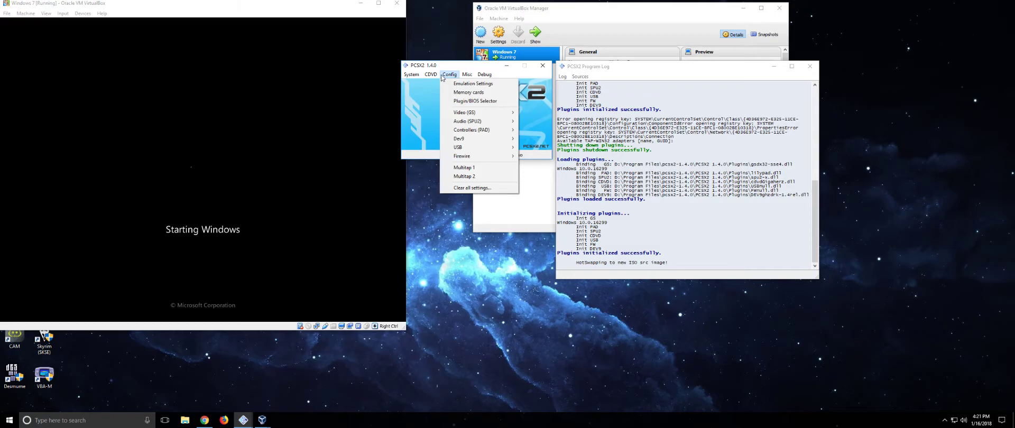
click(475, 93)
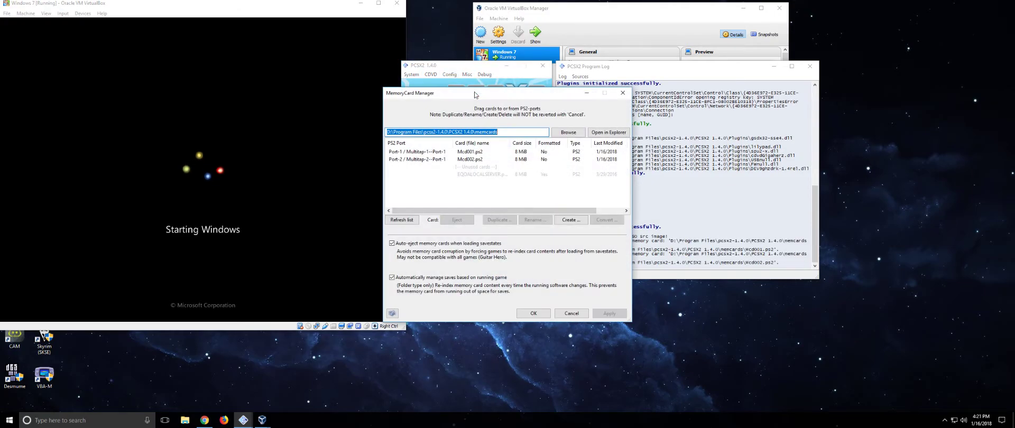
Step: Insert the EQOALOCALSERVER card into Port-1 in place of Mcd001 and apply the change
click(482, 154)
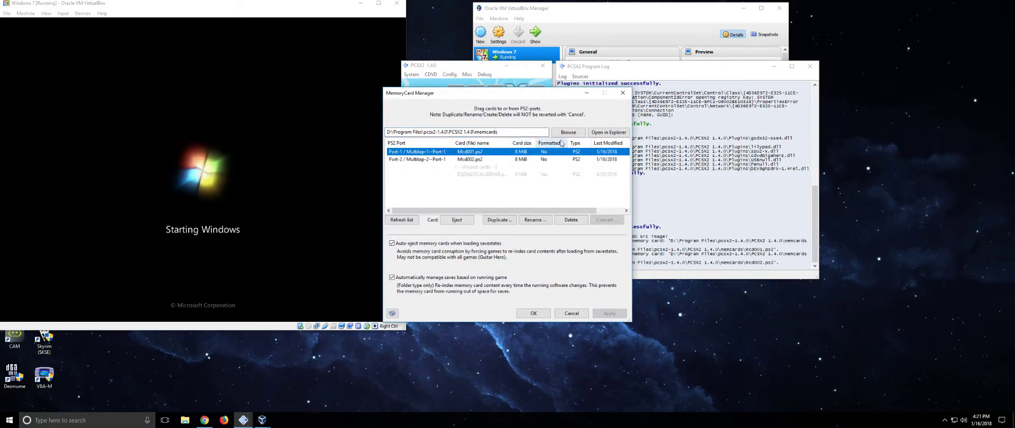
click(479, 174)
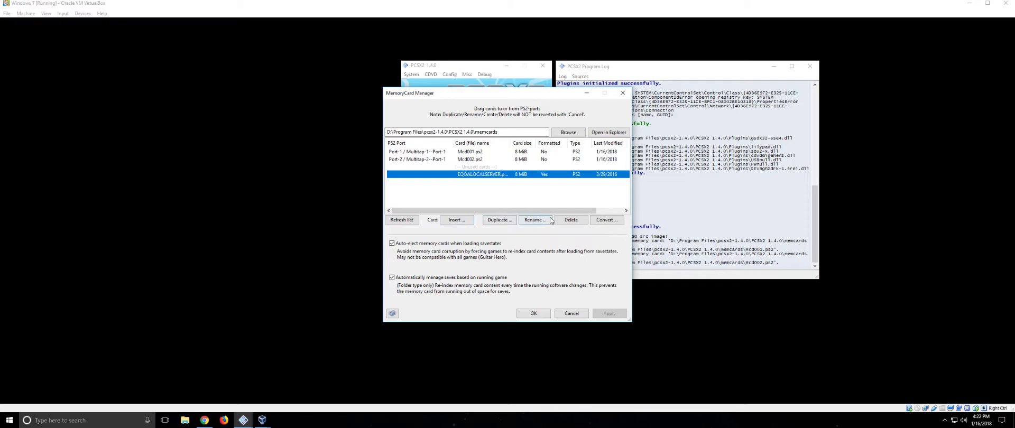
click(457, 220)
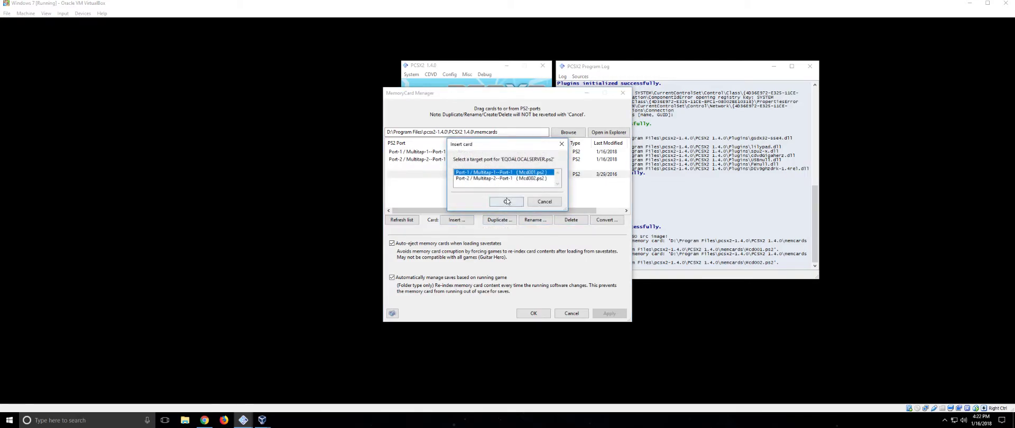
click(506, 201)
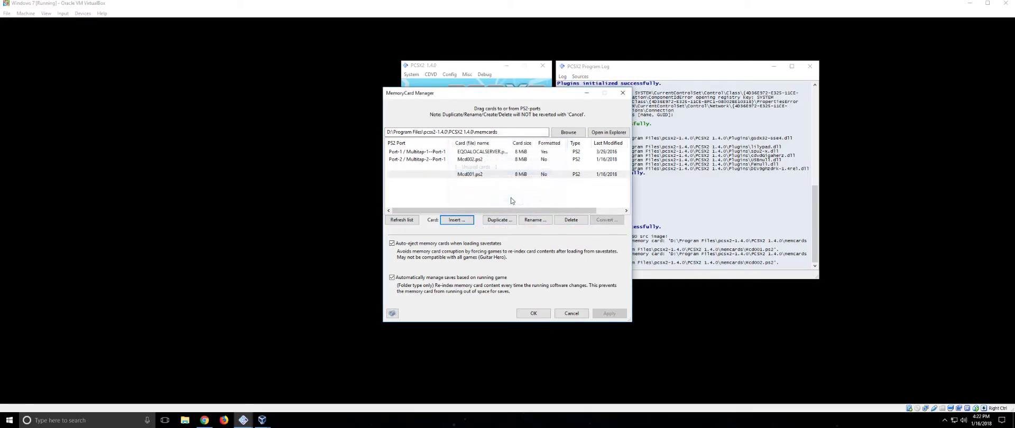
click(543, 314)
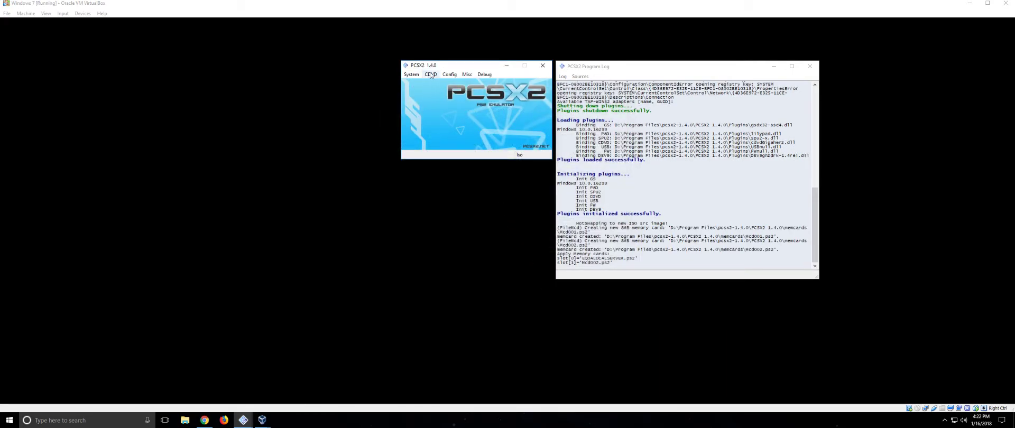
click(450, 74)
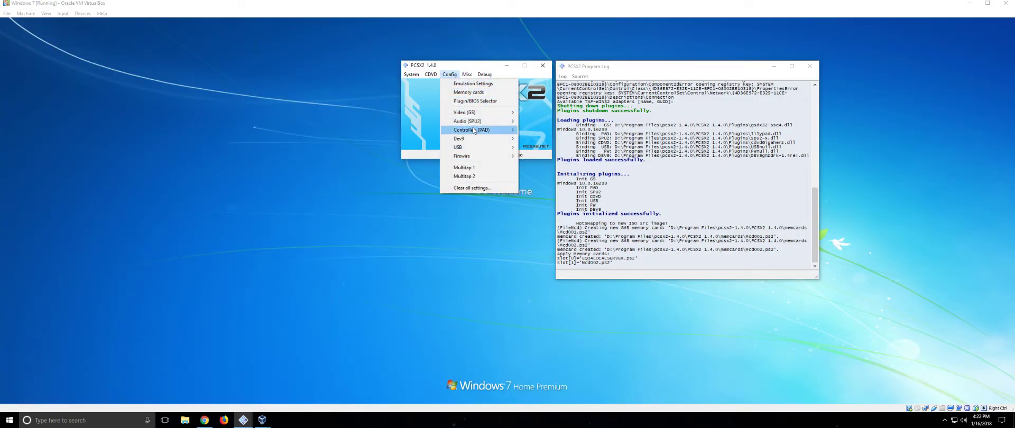
mouse_move(474, 131)
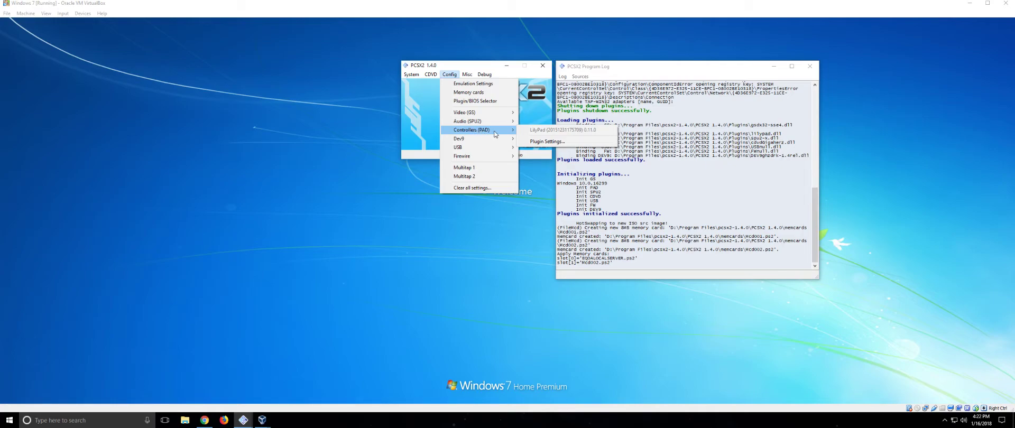
click(543, 146)
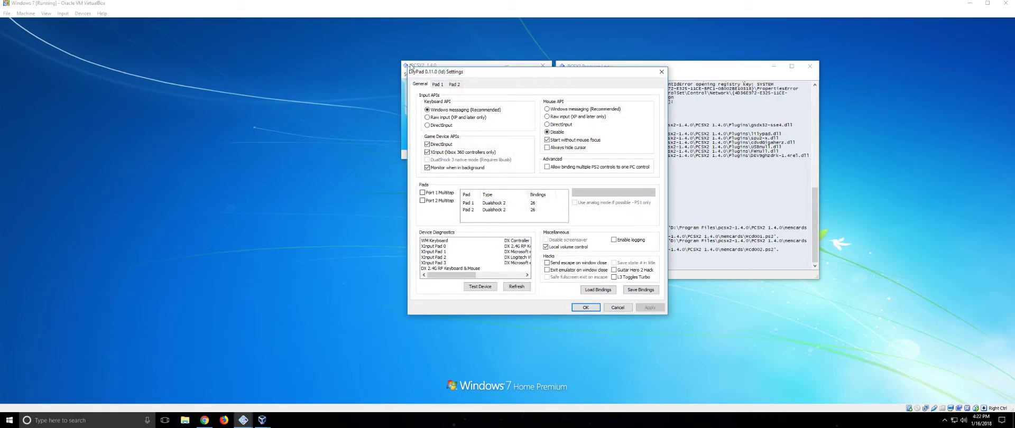
click(438, 84)
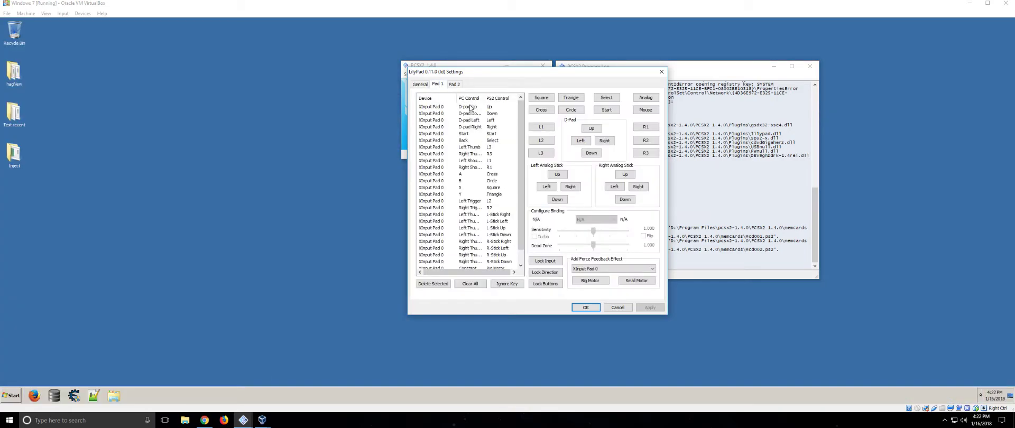
click(470, 107)
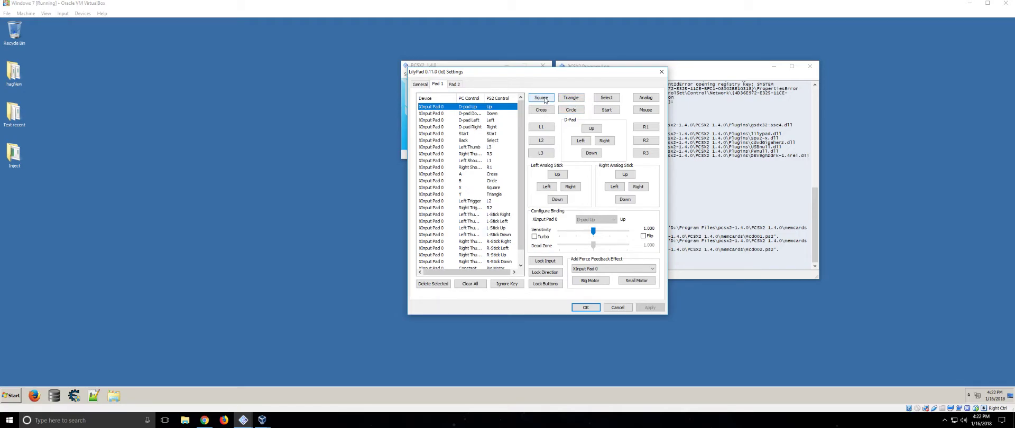
click(622, 109)
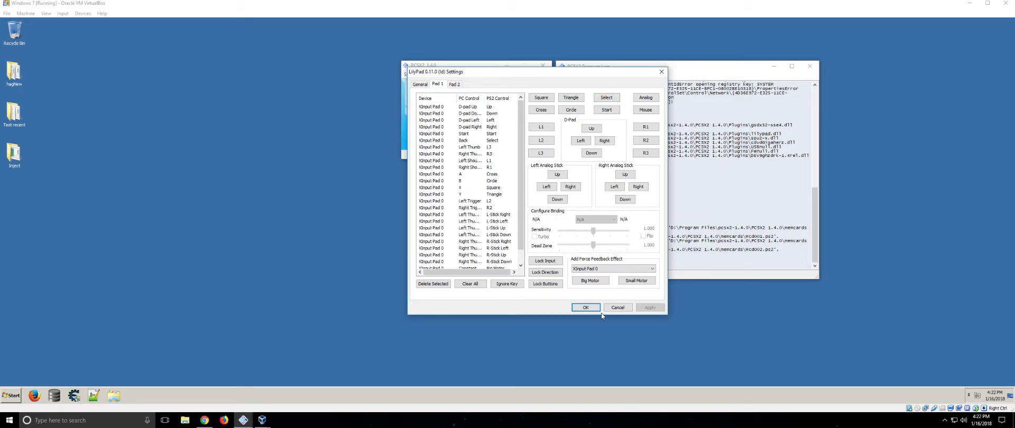
click(586, 308)
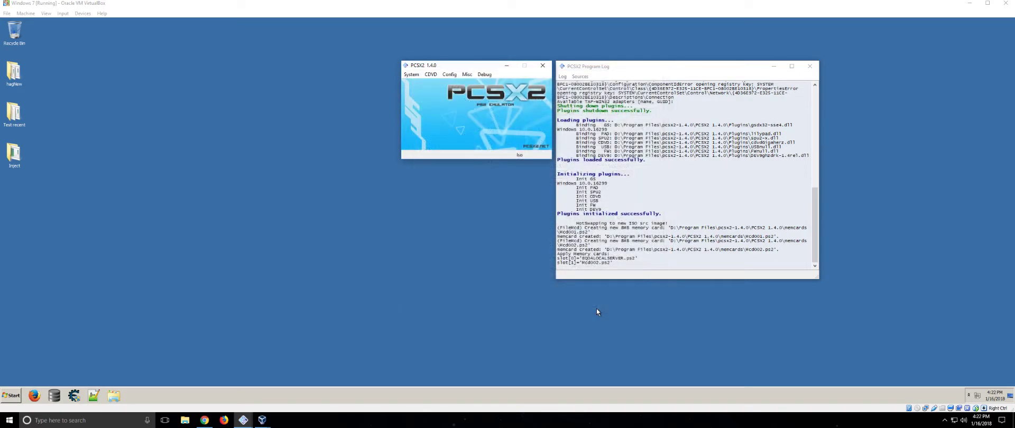
Step: Launch NewCustom from the guest's hagNew folder, allowing it through UAC
double_click(16, 74)
scroll(323, 220, down, 5)
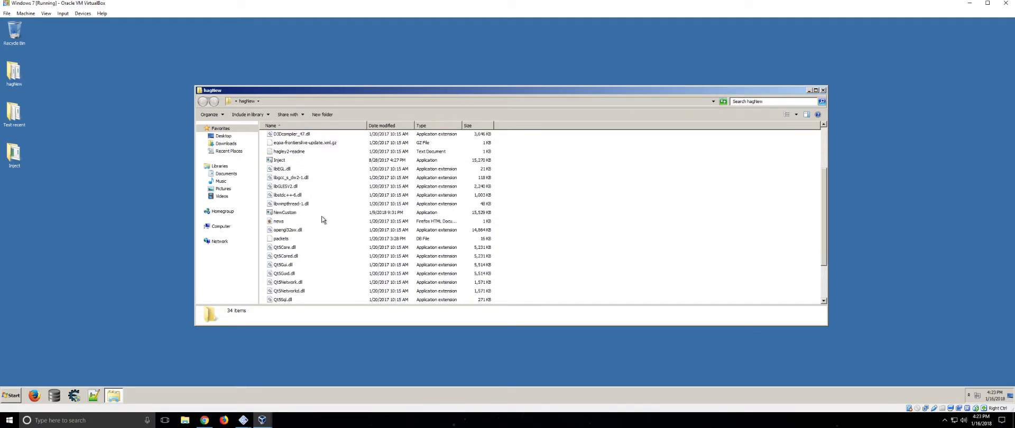
click(291, 188)
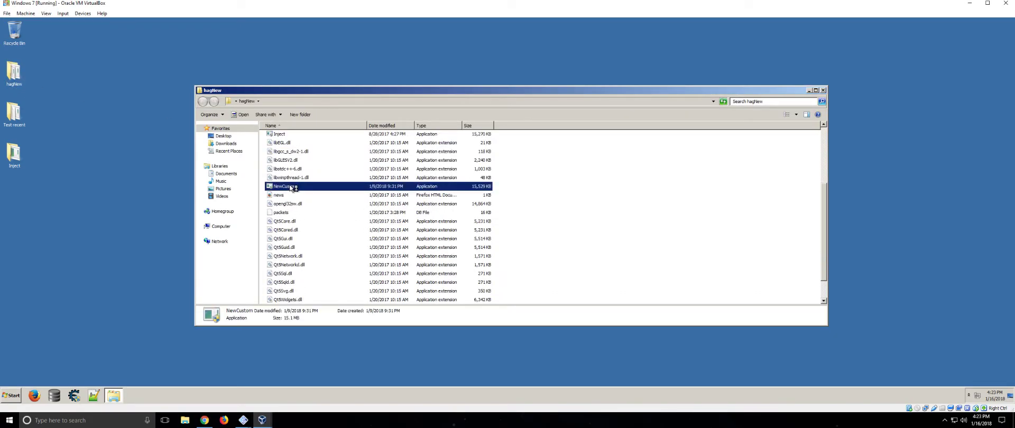
double_click(291, 187)
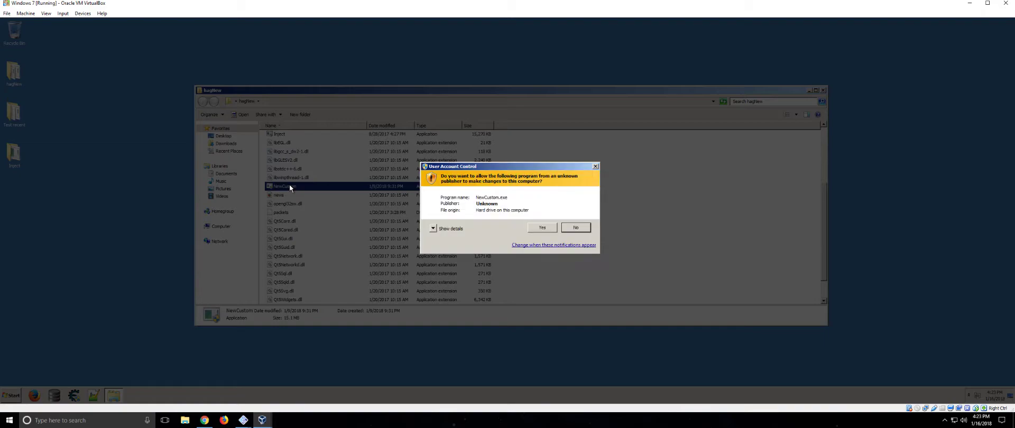
click(560, 227)
Step: Maximize the VirtualBox window and start the UDP and TCP servers from the server page
click(987, 3)
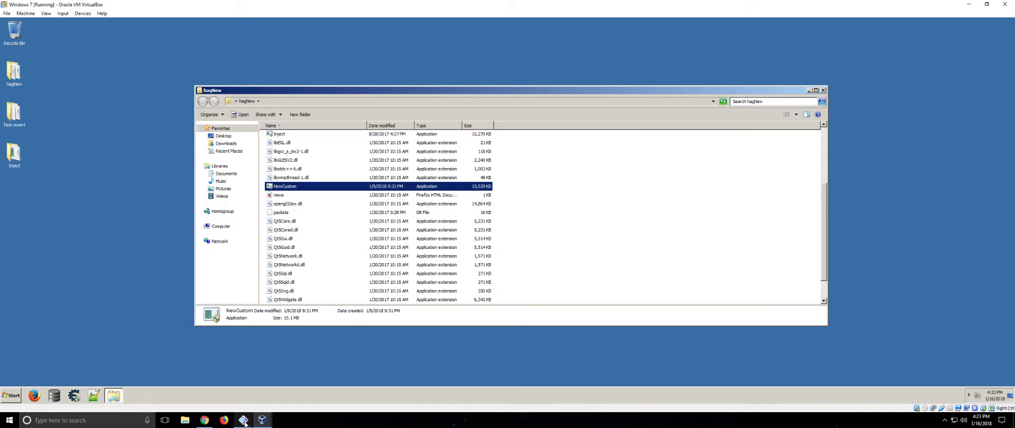
mouse_move(244, 423)
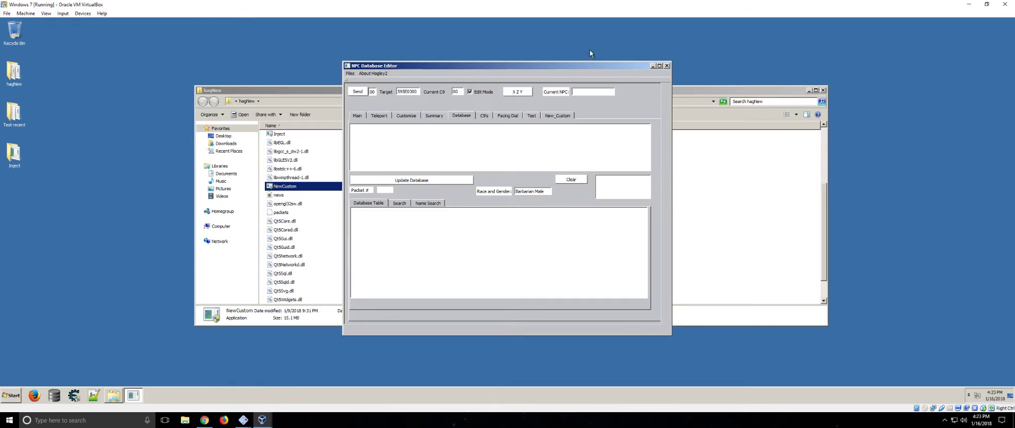
click(359, 116)
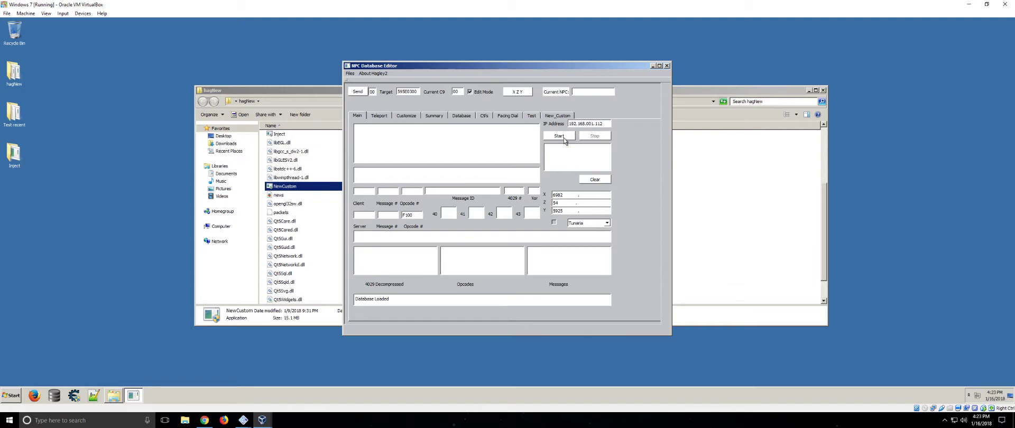
click(564, 138)
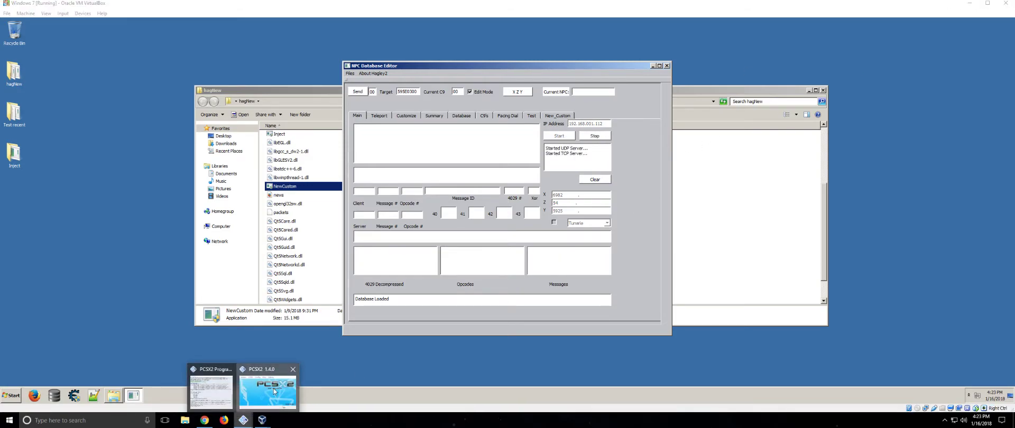
Step: Boot the EverQuest disc with System > Boot CDVD, move its window right, then close it
click(269, 394)
click(410, 75)
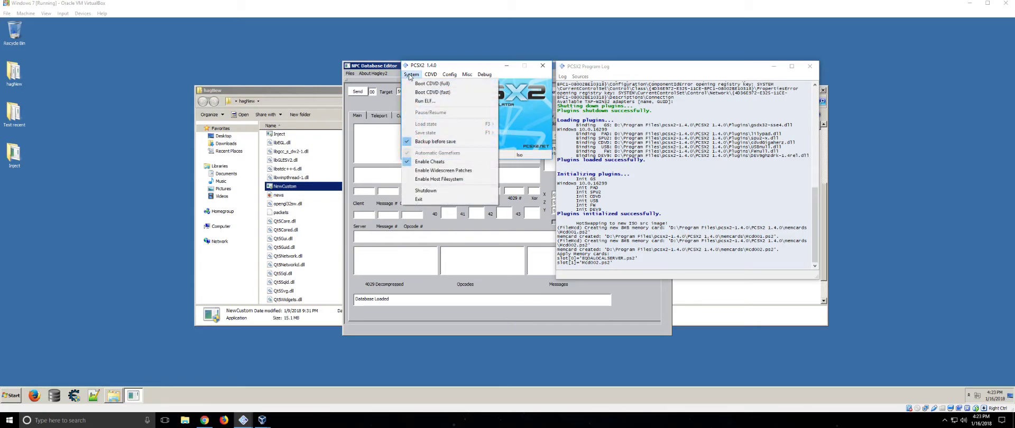
click(433, 92)
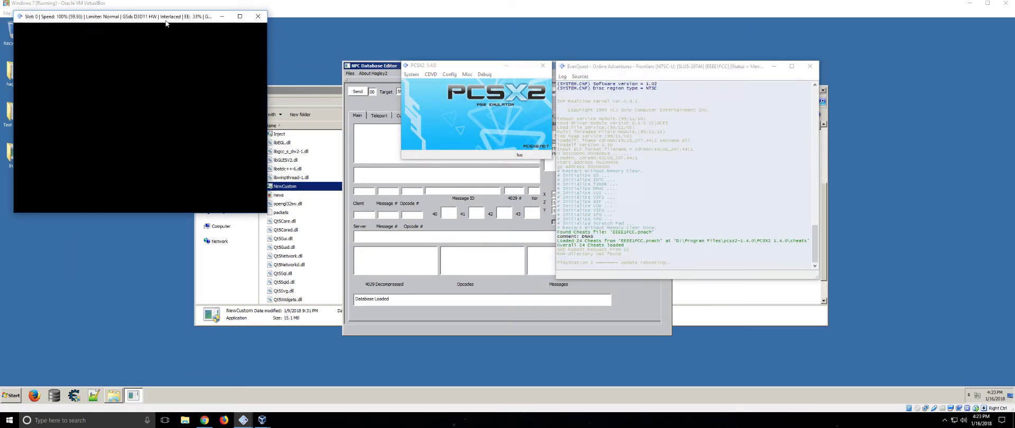
drag(166, 23, 734, 64)
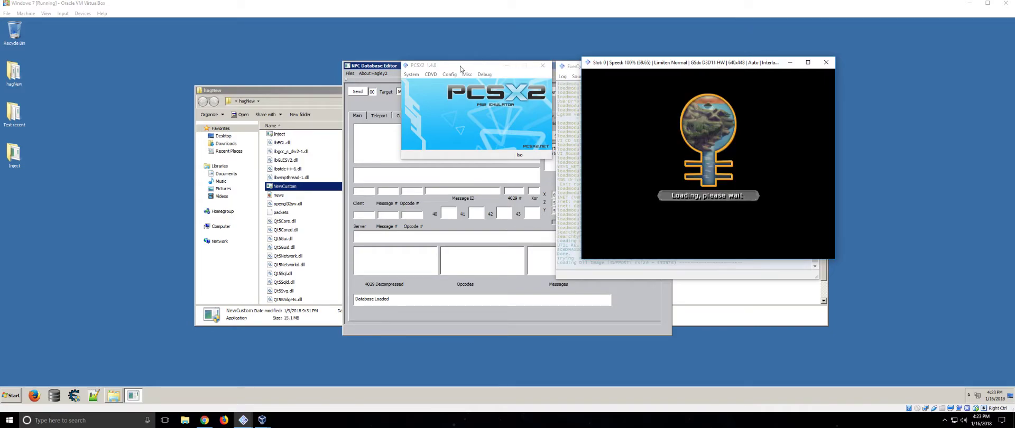
click(826, 62)
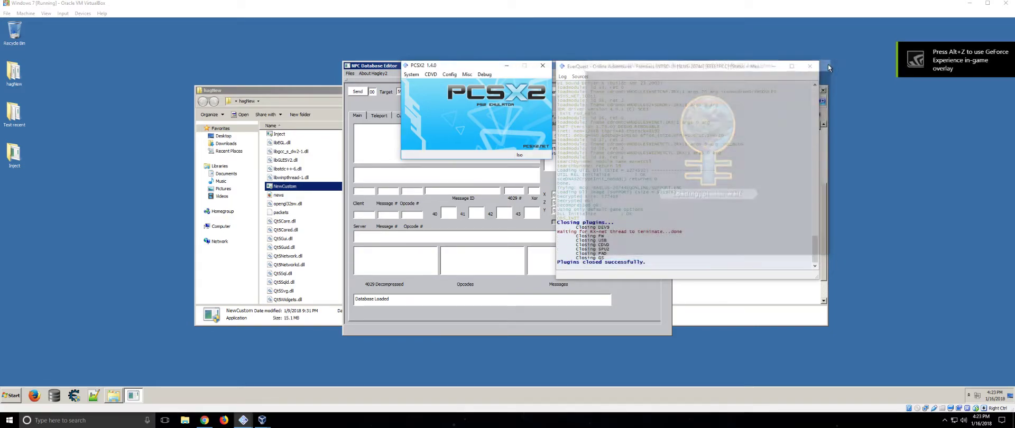
Step: Open the GSdx graphics plugin settings and keep OpenGL (Hardware) as the renderer
click(449, 75)
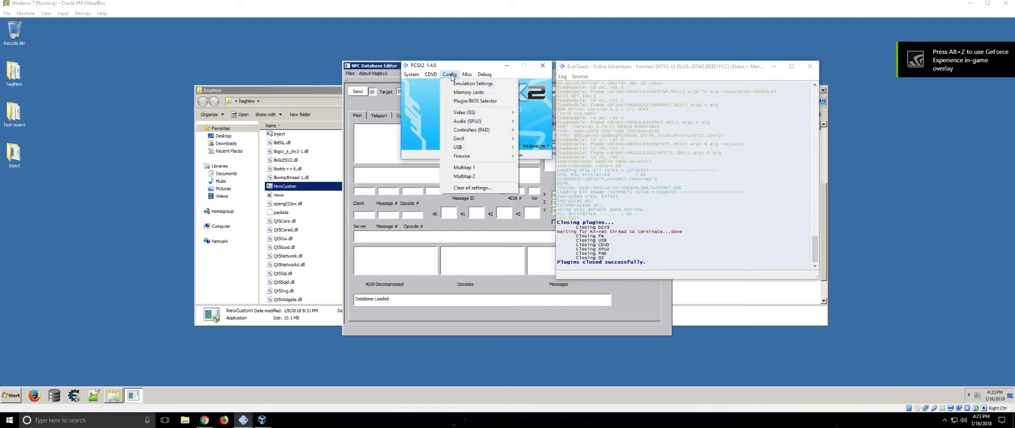
mouse_move(487, 115)
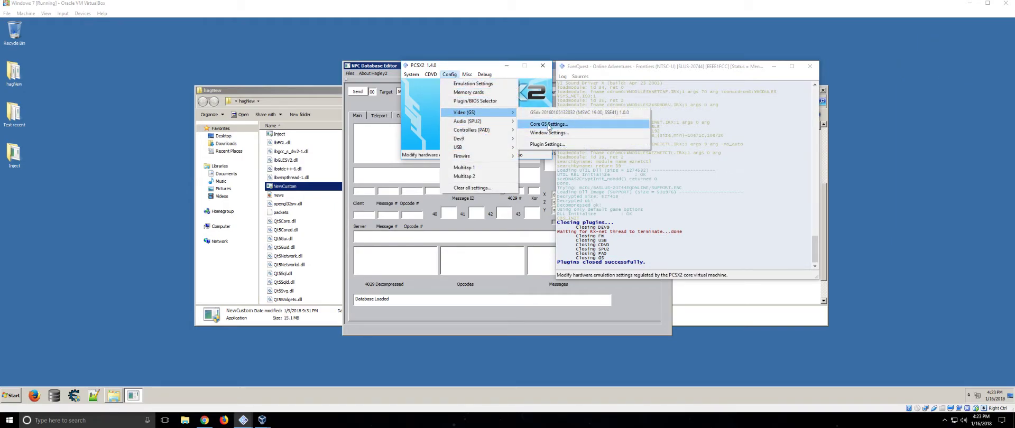
click(549, 125)
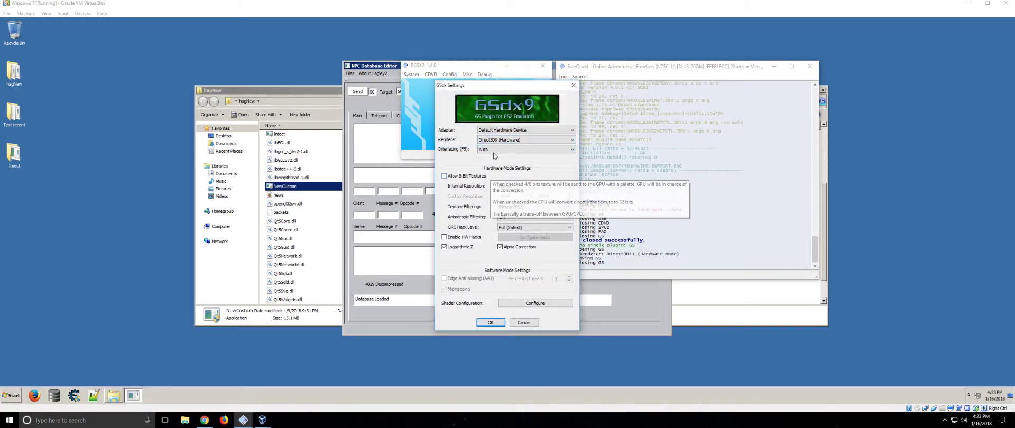
click(508, 132)
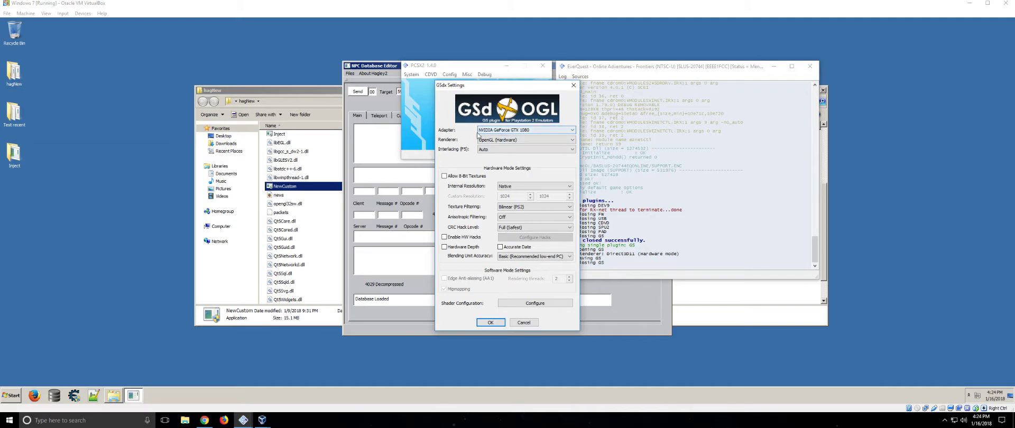
click(520, 140)
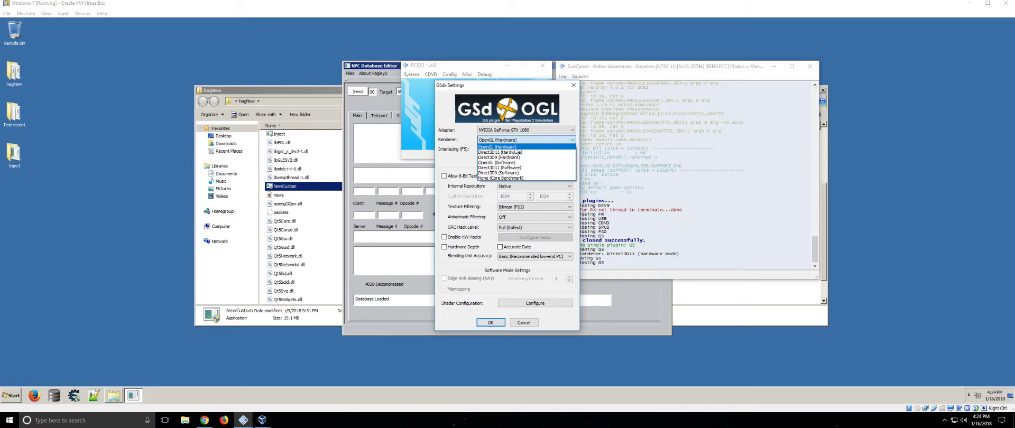
click(499, 147)
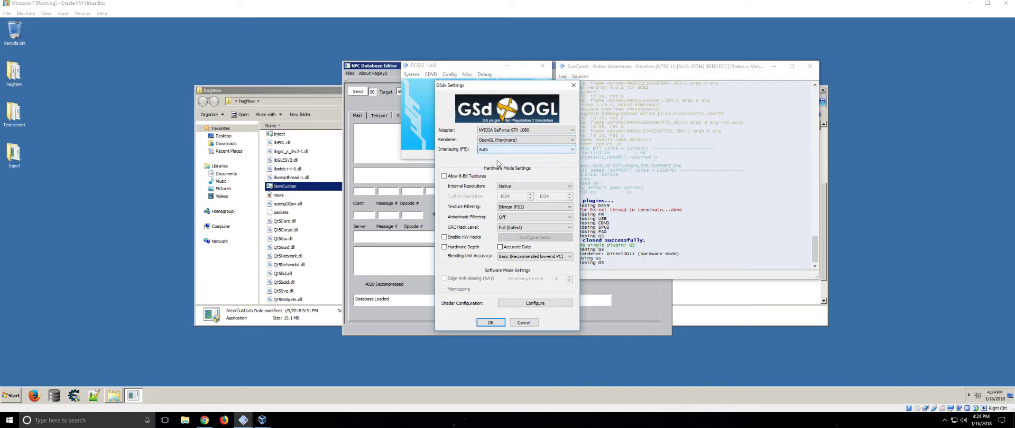
Step: Allow 8-bit textures, set Internal Resolution to 4x Native, and confirm
click(452, 177)
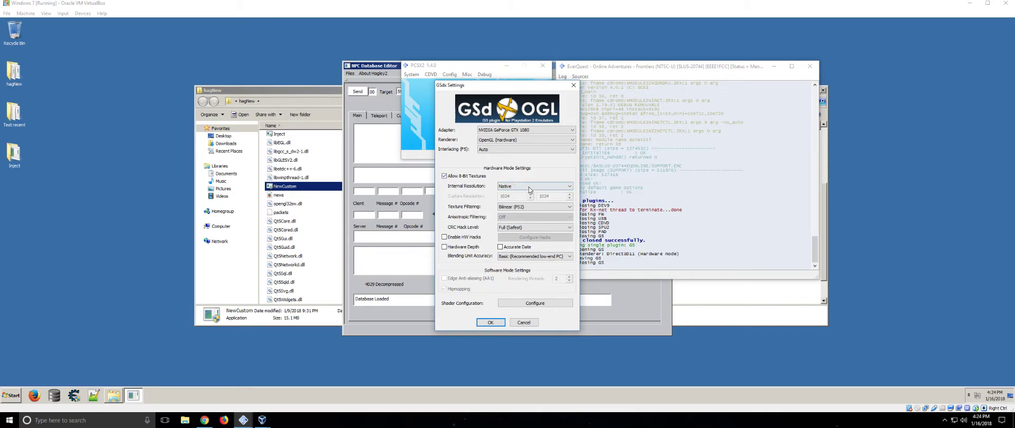
click(556, 187)
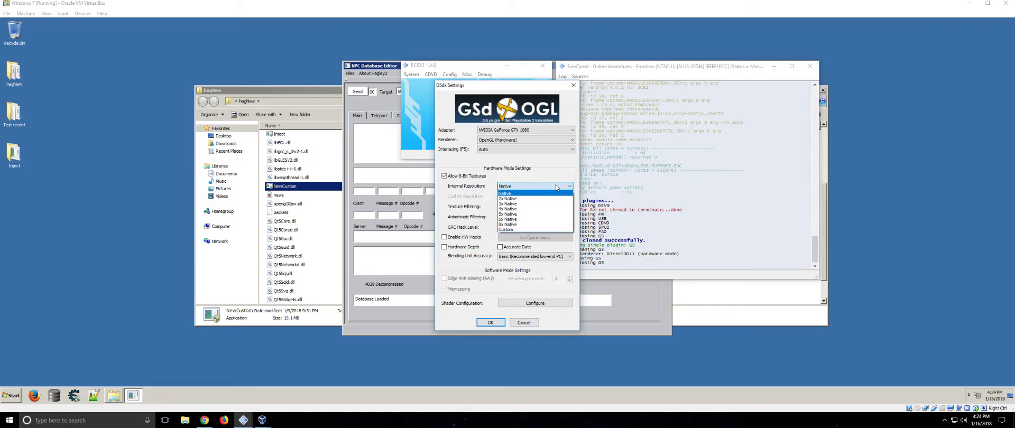
click(521, 209)
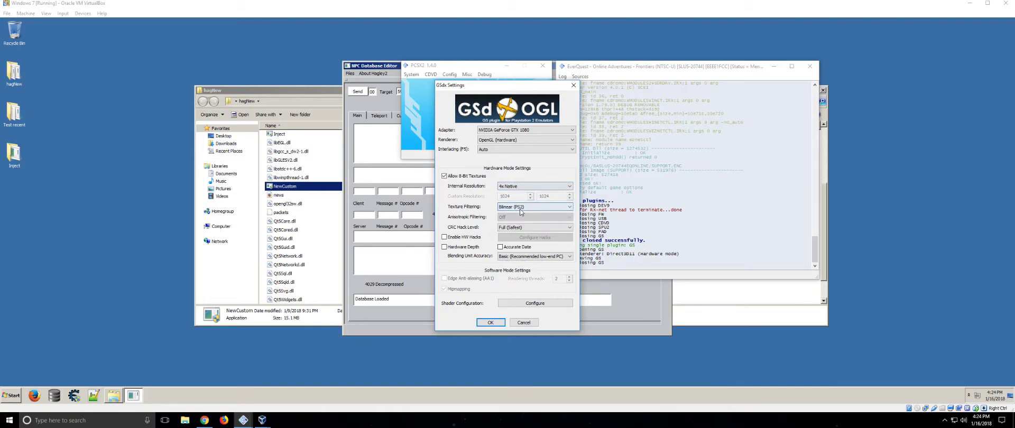
click(505, 321)
click(412, 74)
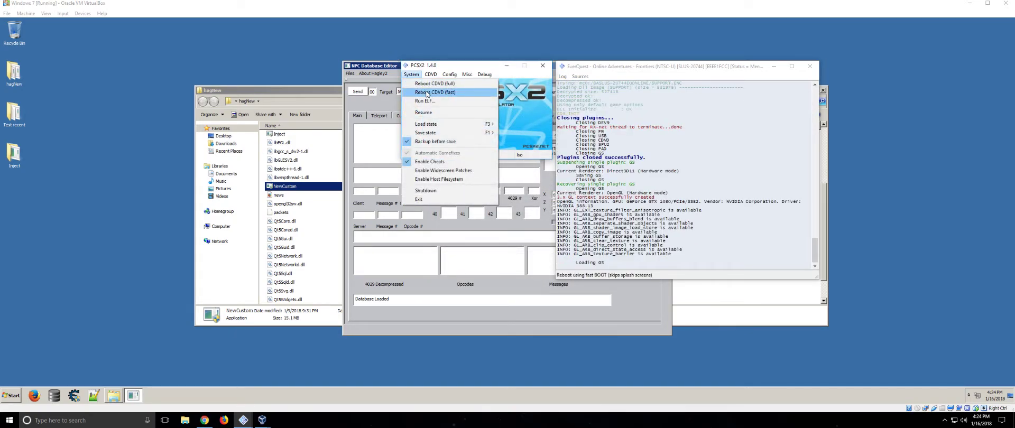
Step: Fast-reboot the game disc, confirm the reset, and move the NPC Database Editor left
click(427, 92)
click(457, 129)
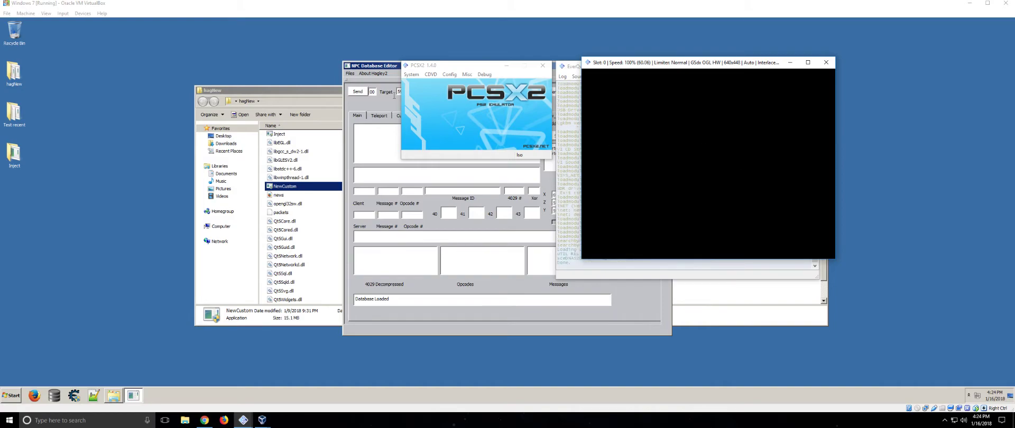
drag(386, 68, 166, 60)
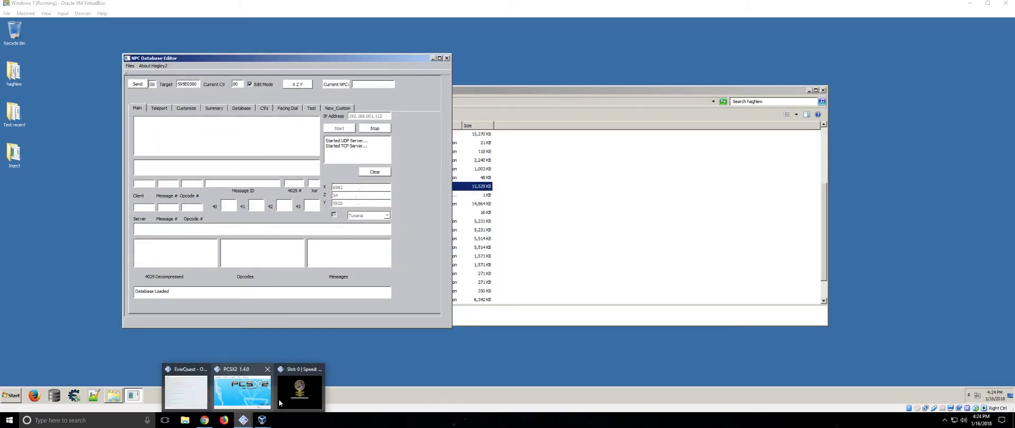
click(285, 394)
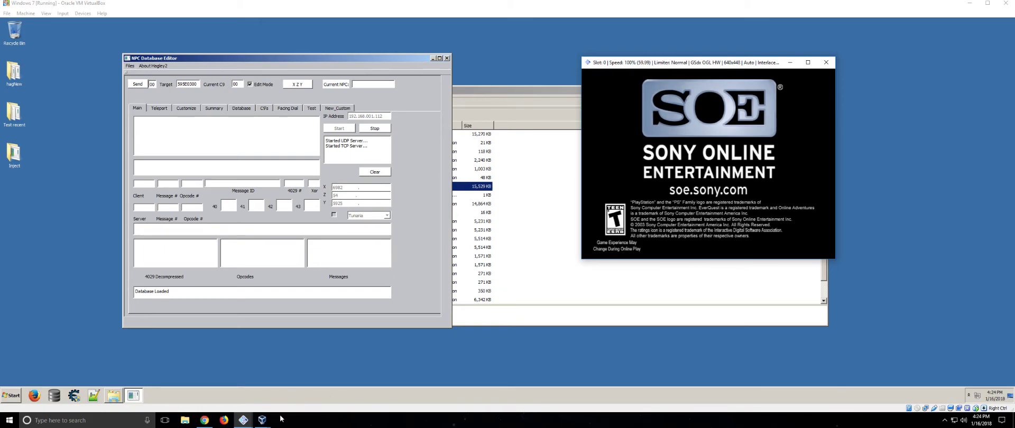
mouse_move(243, 420)
click(259, 382)
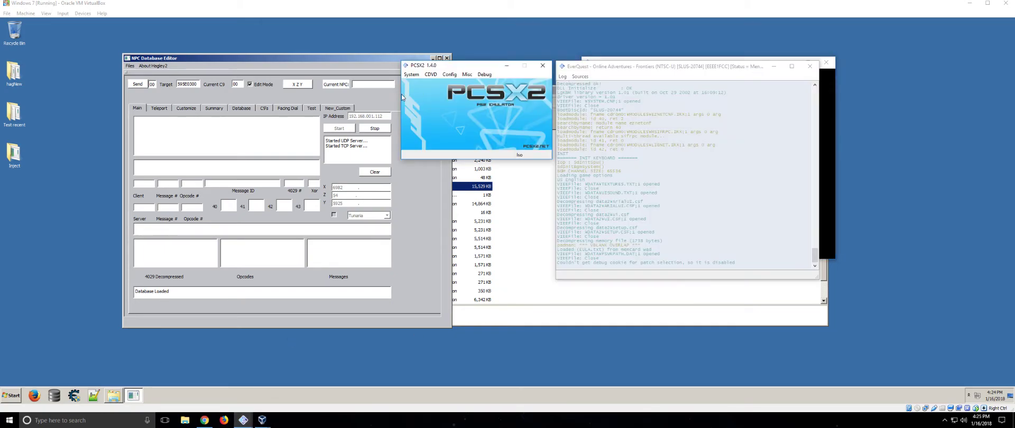
Step: Switch the game to software rendering with F9 and choose I Accept on the user agreement
click(415, 75)
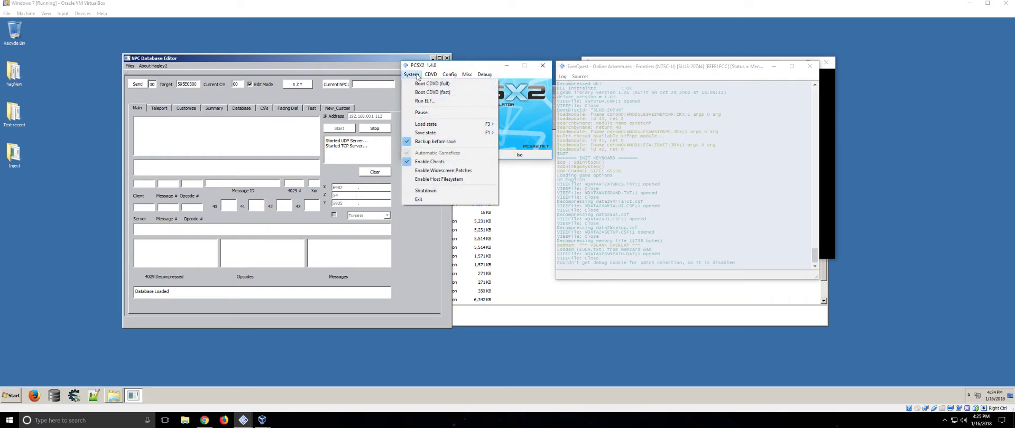
click(500, 49)
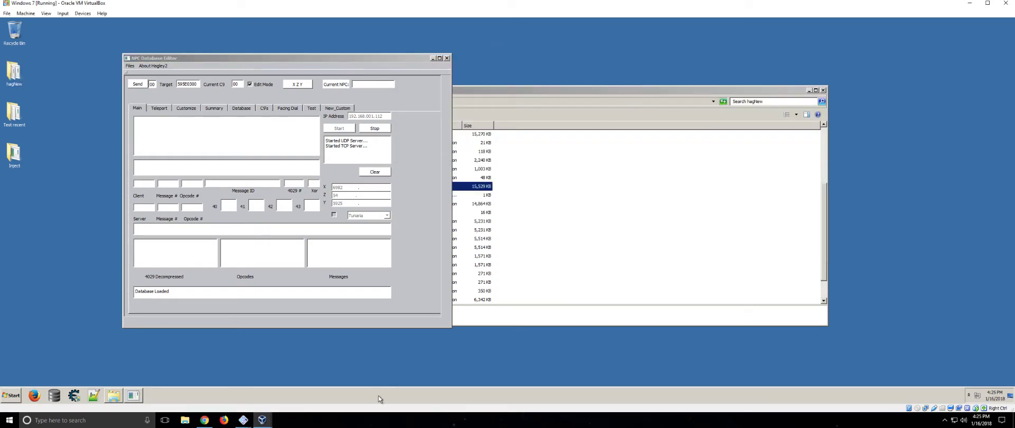
mouse_move(243, 420)
click(297, 390)
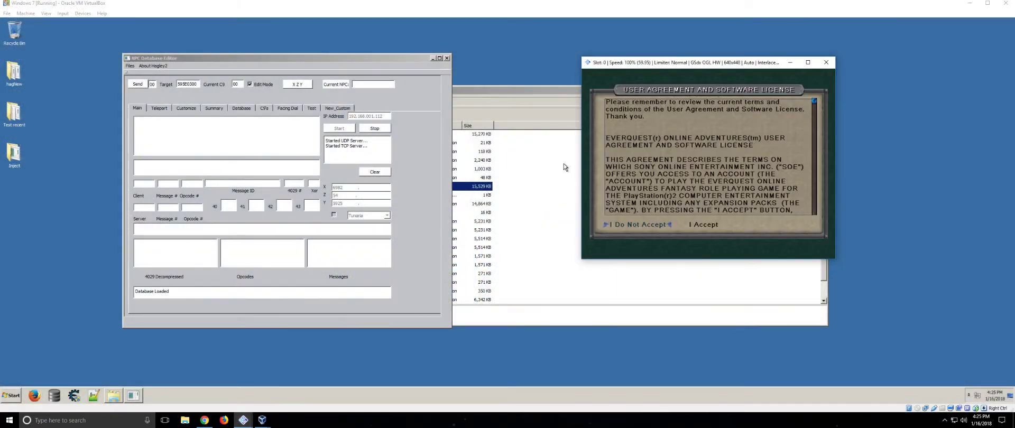
key(F9)
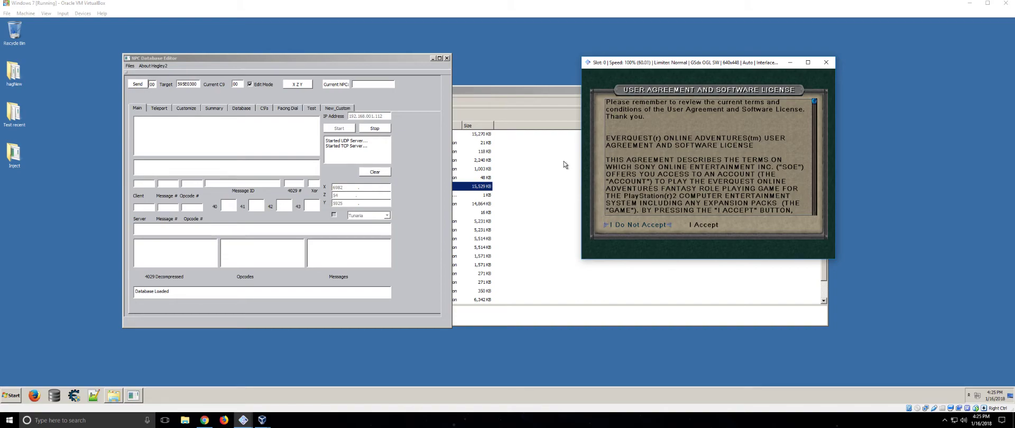
key(Right)
key(Return)
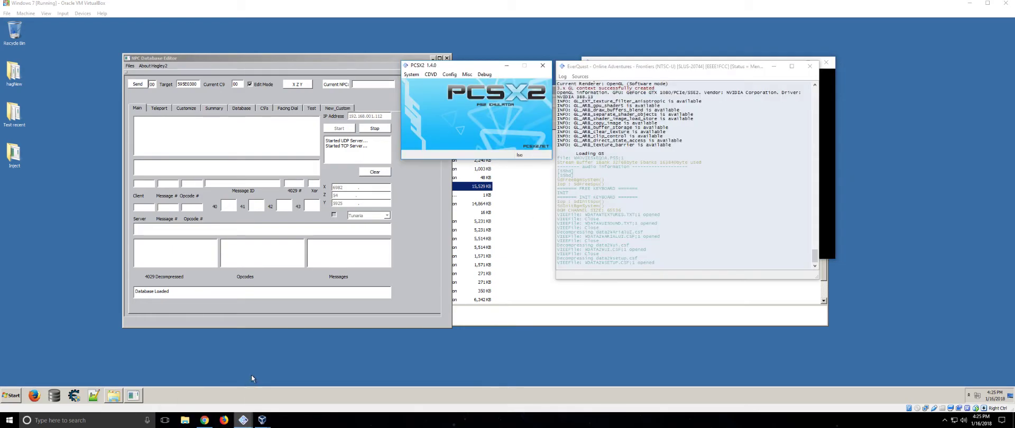
Step: Open Emulation Settings on the Speedhacks page and untick Preset for manual changes
click(411, 74)
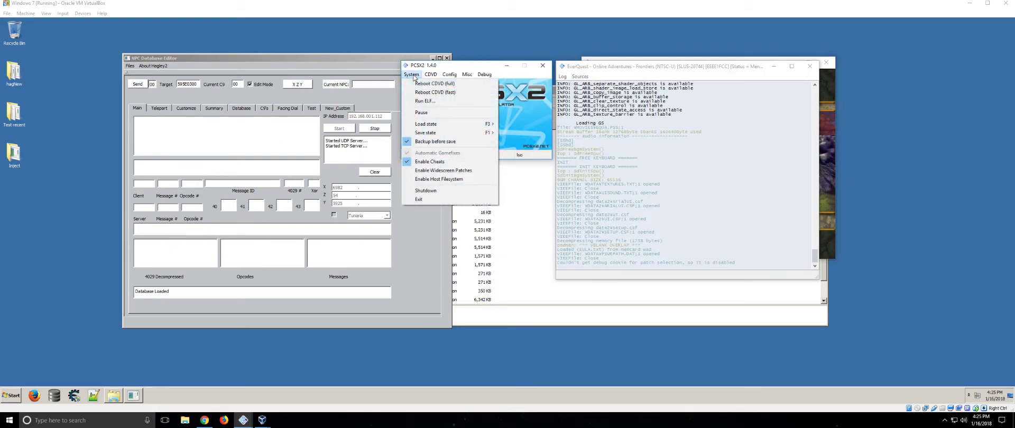
mouse_move(429, 74)
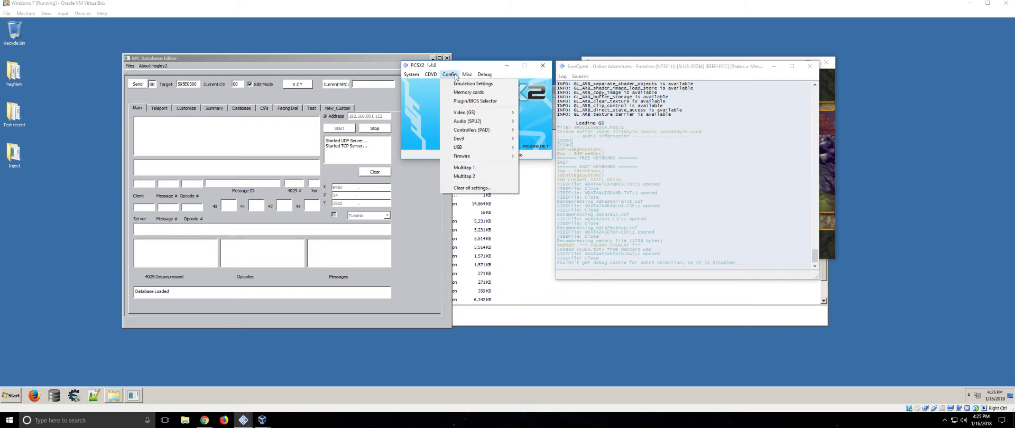
click(473, 83)
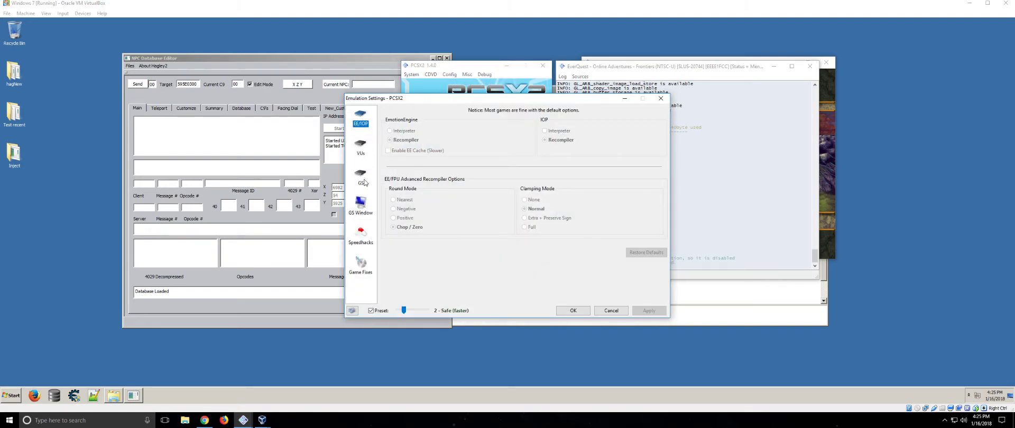
click(365, 235)
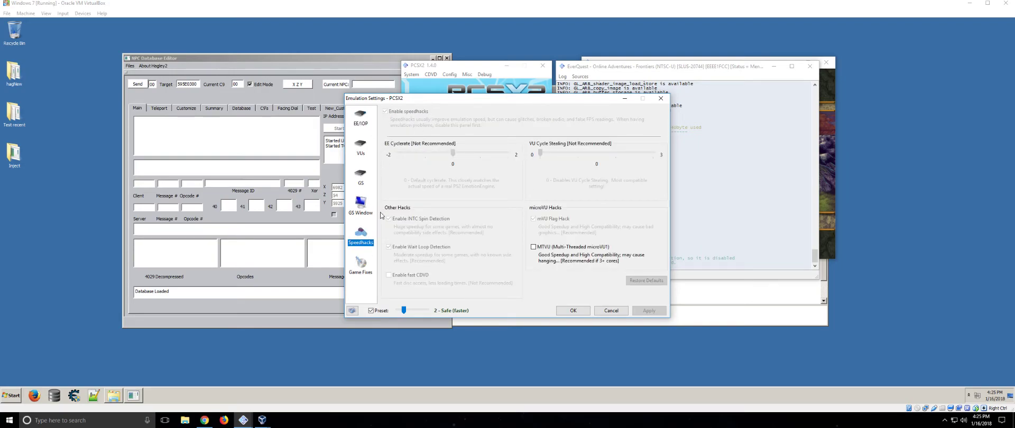
click(371, 310)
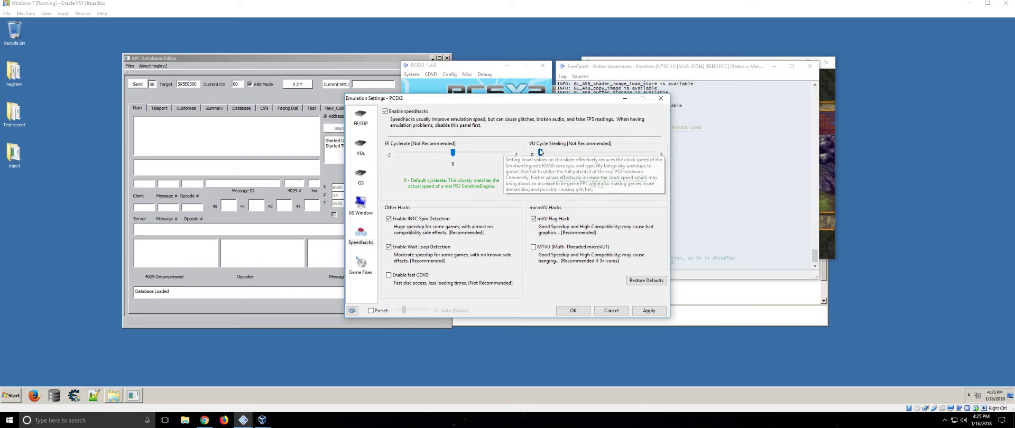
Step: Return VU Cycle Stealing to 0 after a trial at 1 and apply the emulation settings
drag(541, 154, 617, 154)
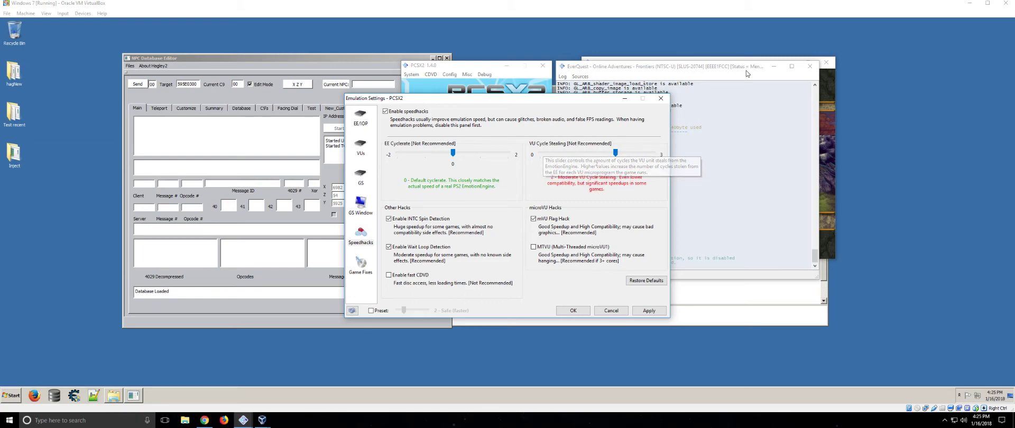
click(830, 138)
drag(654, 62, 732, 63)
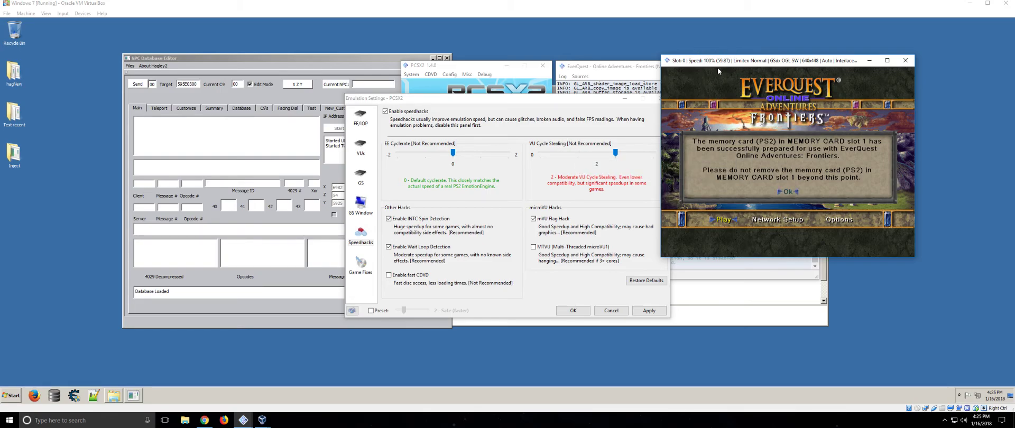
click(615, 153)
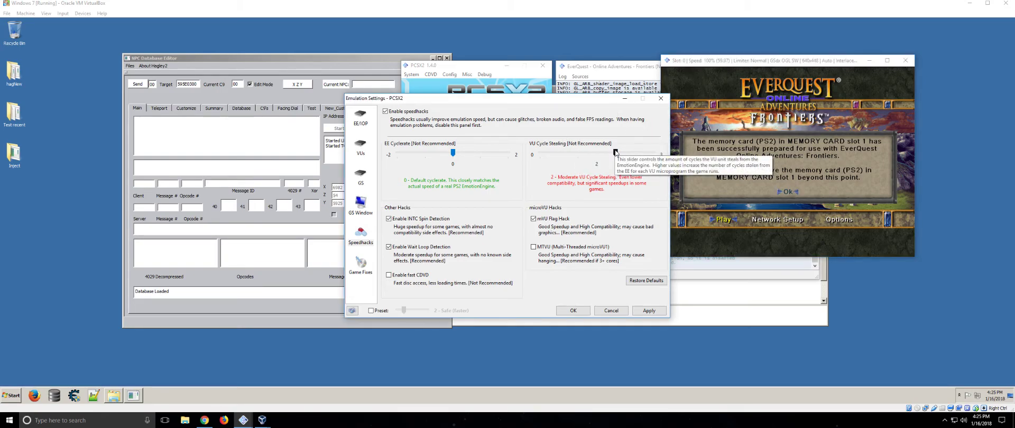
drag(615, 153, 540, 154)
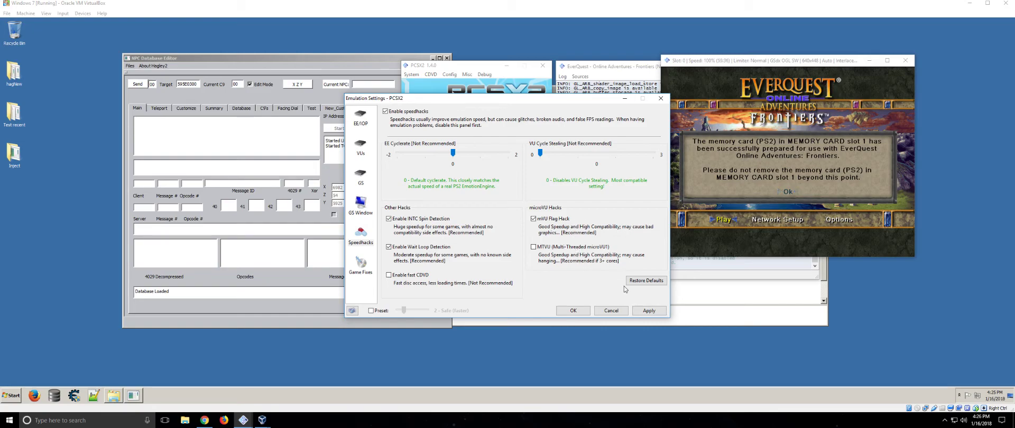
click(582, 312)
Step: Connect EverQuest with the home network configuration and let the update finish
click(904, 197)
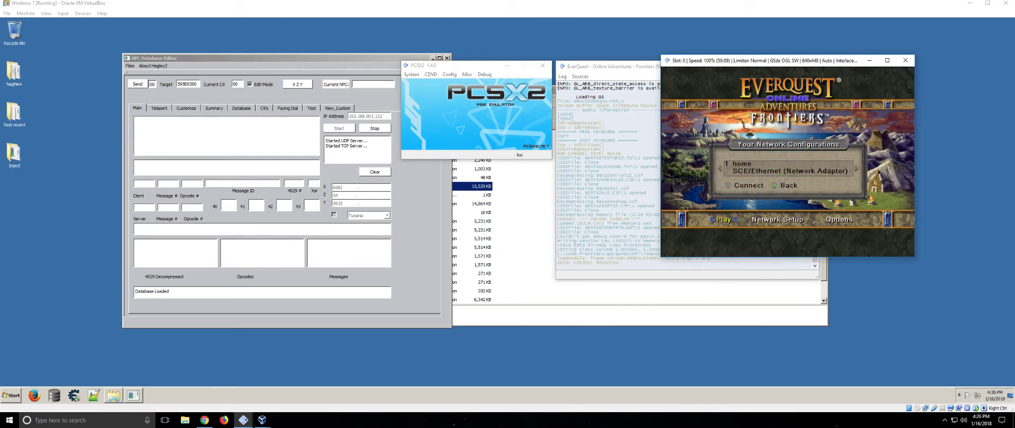
key(k)
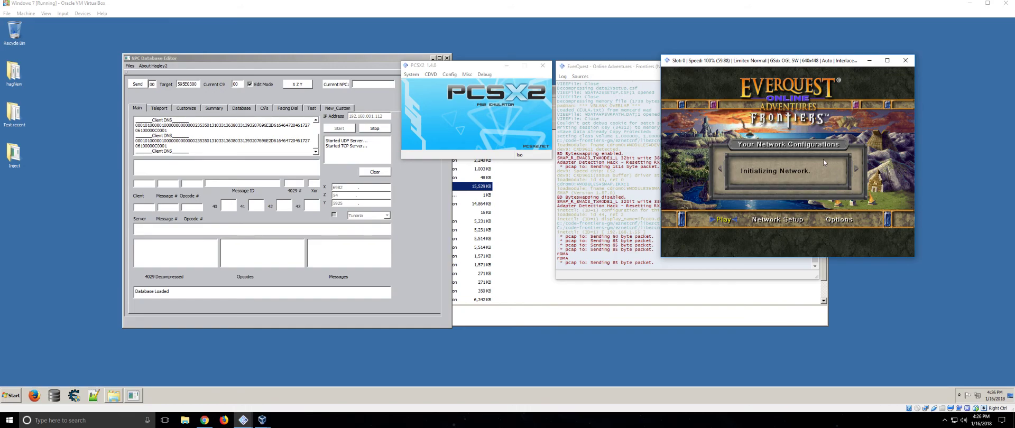
click(417, 74)
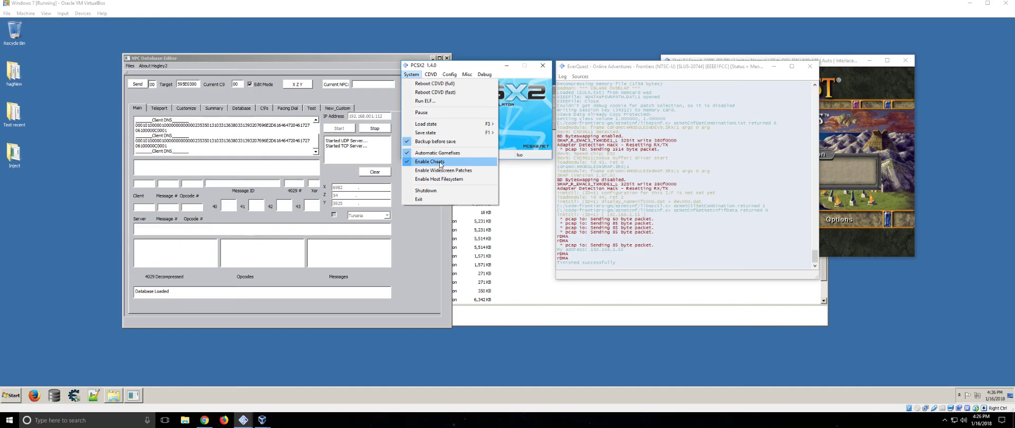
click(868, 121)
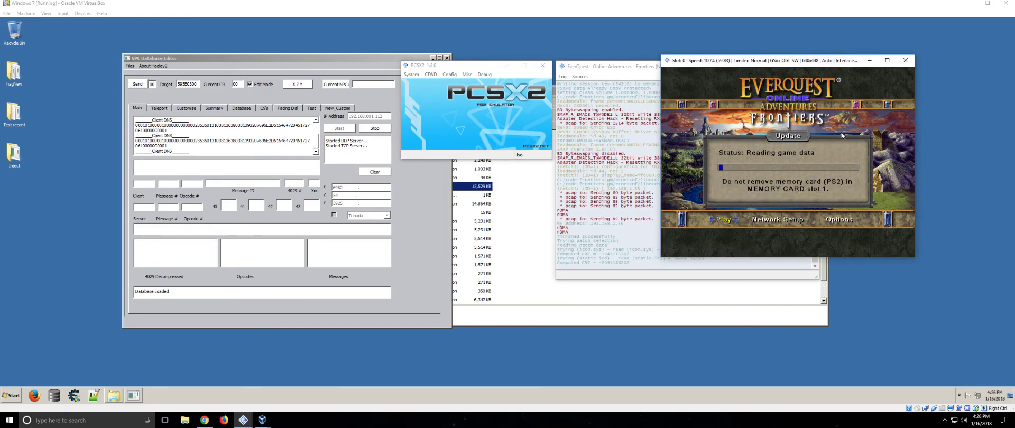